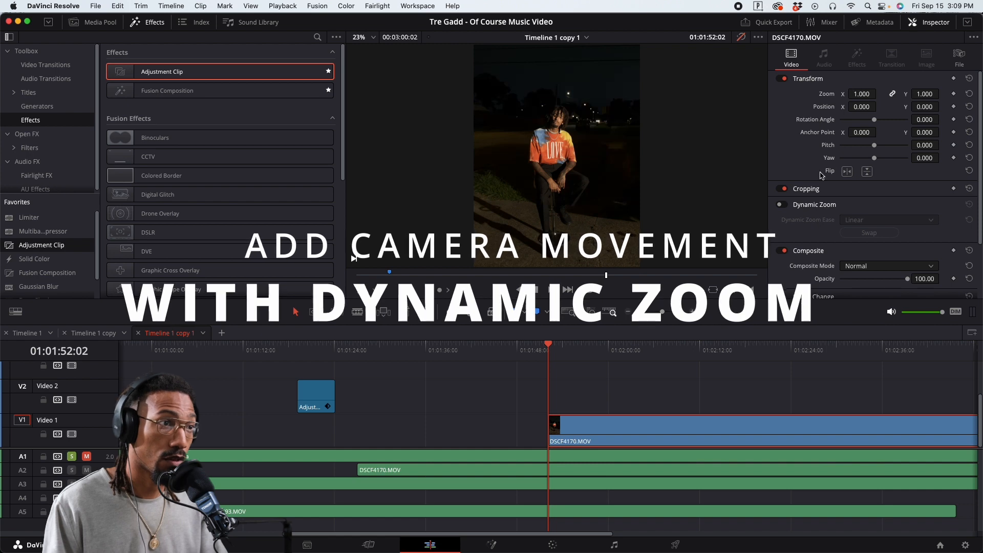
Step: Enable Dynamic Zoom for the DSCF4170.MOV clip
{"action": "scroll", "coordinate": [797, 148], "scroll_direction": "down", "scroll_amount": 3}
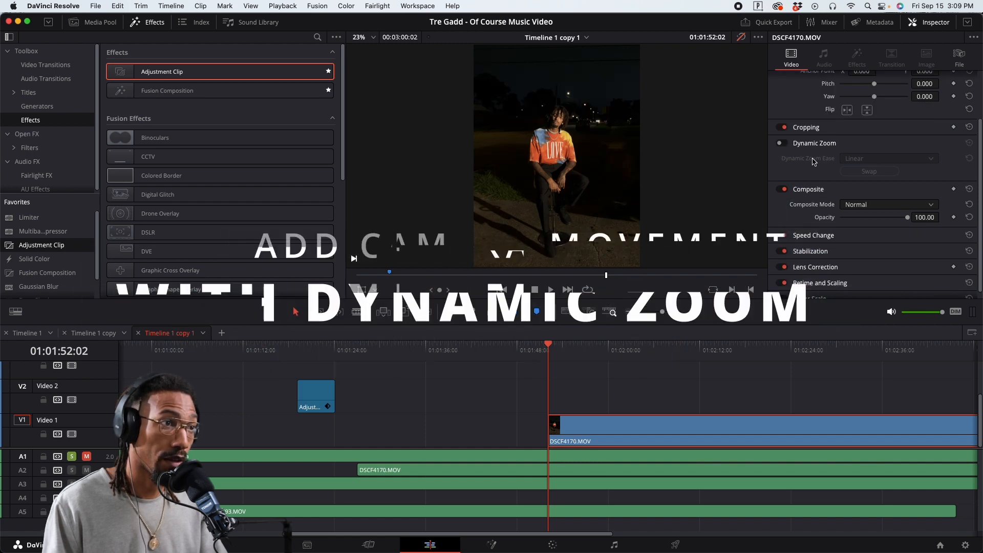
{"action": "left_click", "coordinate": [786, 144]}
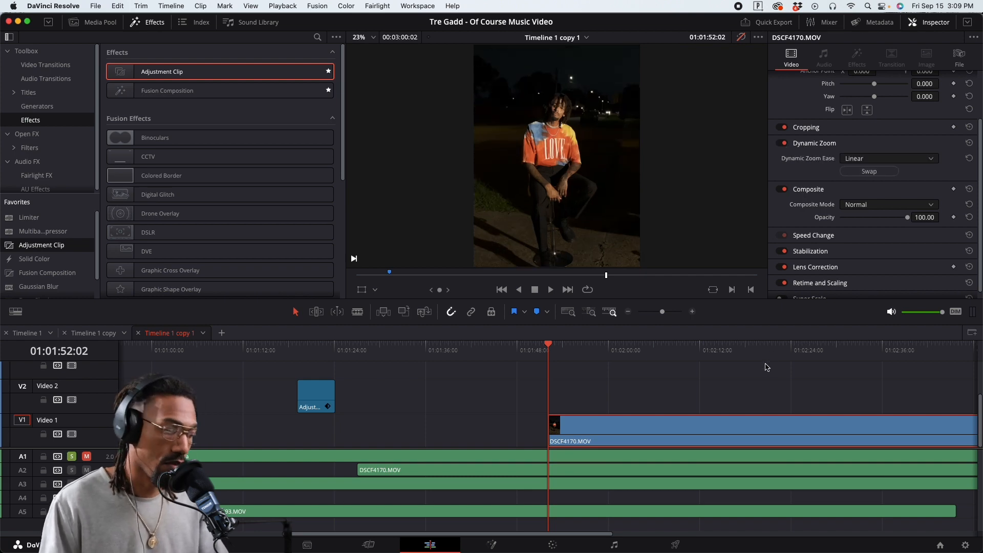
Step: Play the DSCF4170.MOV clip from its start to review the default dynamic zoom movement
{"action": "scroll", "coordinate": [632, 386], "scroll_direction": "down", "scroll_amount": 3}
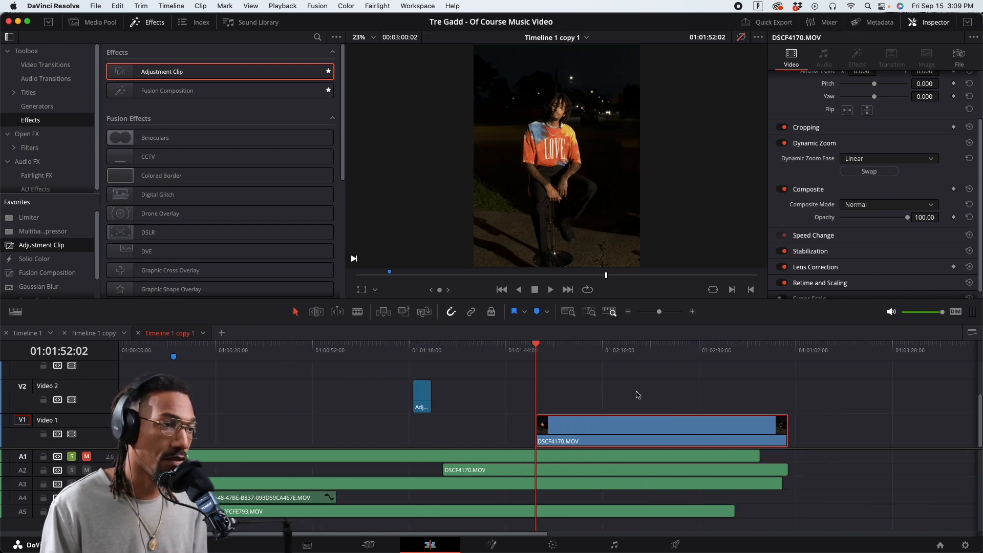
{"action": "scroll", "coordinate": [638, 394], "scroll_direction": "up", "scroll_amount": 2}
{"action": "scroll", "coordinate": [637, 394], "scroll_direction": "down", "scroll_amount": 4}
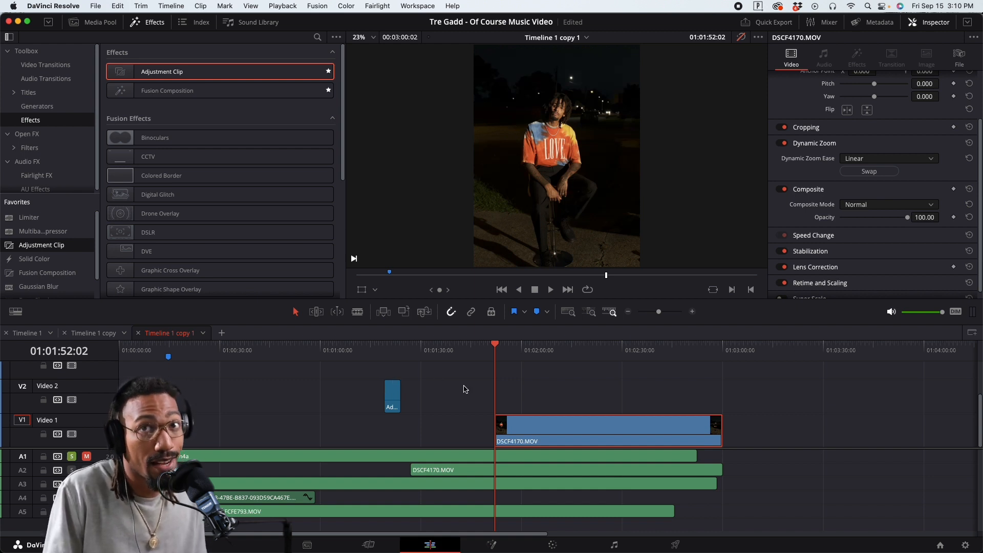
{"action": "scroll", "coordinate": [553, 396], "scroll_direction": "up", "scroll_amount": 5}
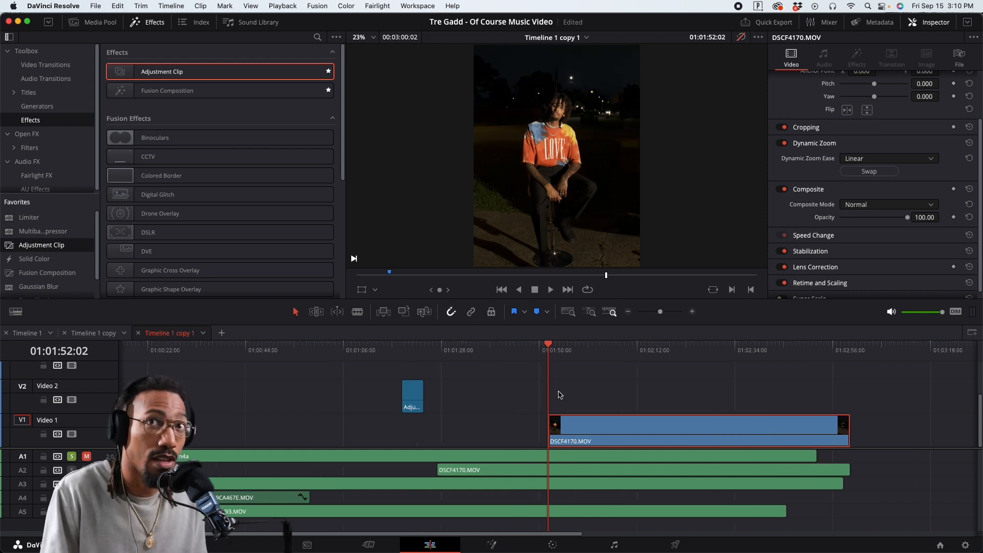
{"action": "key", "text": "space"}
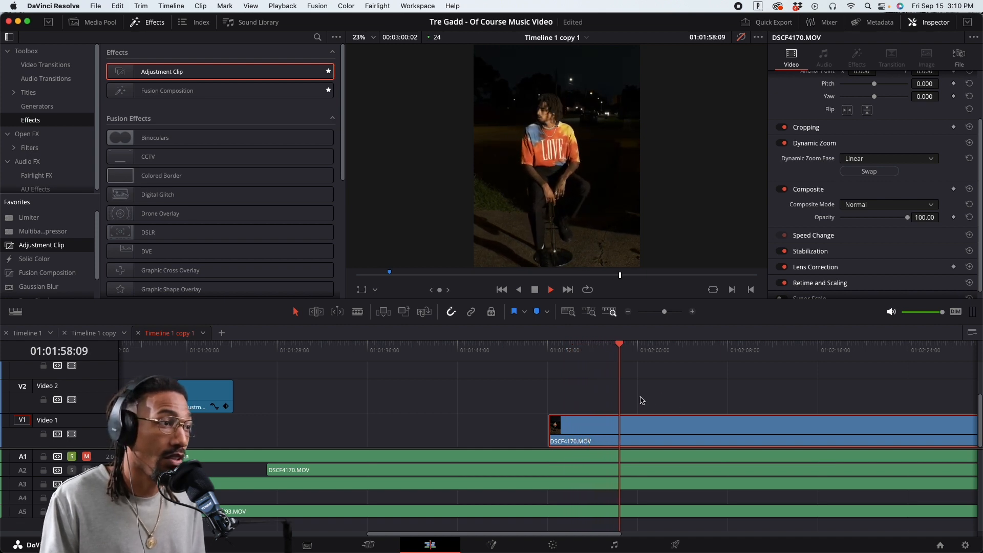
{"action": "scroll", "coordinate": [642, 401], "scroll_direction": "down", "scroll_amount": 5}
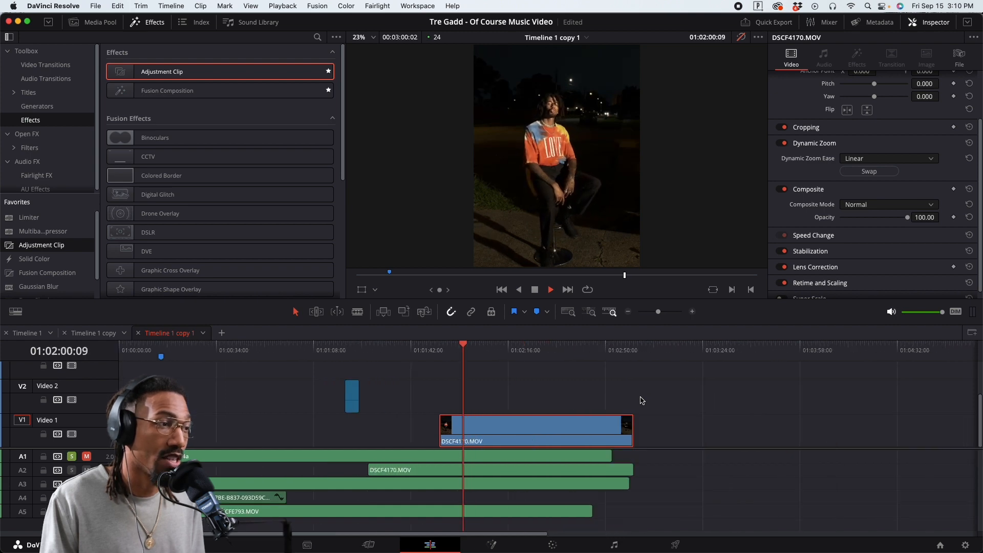
{"action": "scroll", "coordinate": [641, 399], "scroll_direction": "up", "scroll_amount": 1}
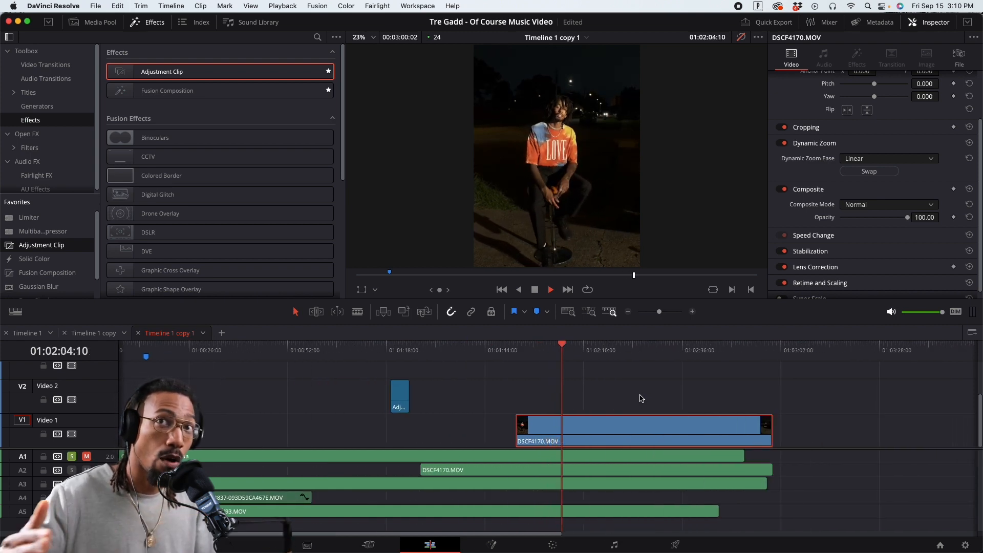
{"action": "key", "text": "space"}
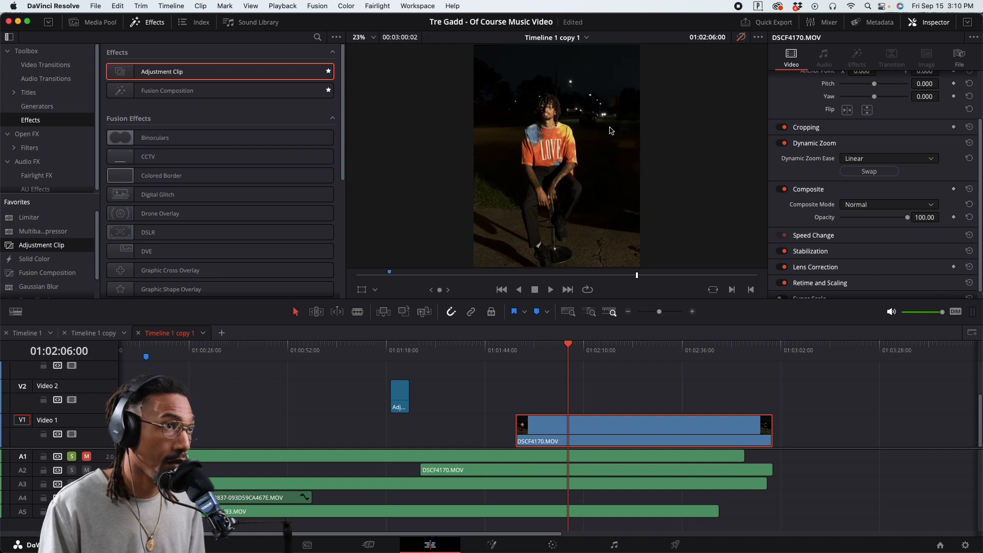
Step: Show the Dynamic Zoom frames in the timeline viewer and swap the start and end frames
{"action": "left_click", "coordinate": [363, 291]}
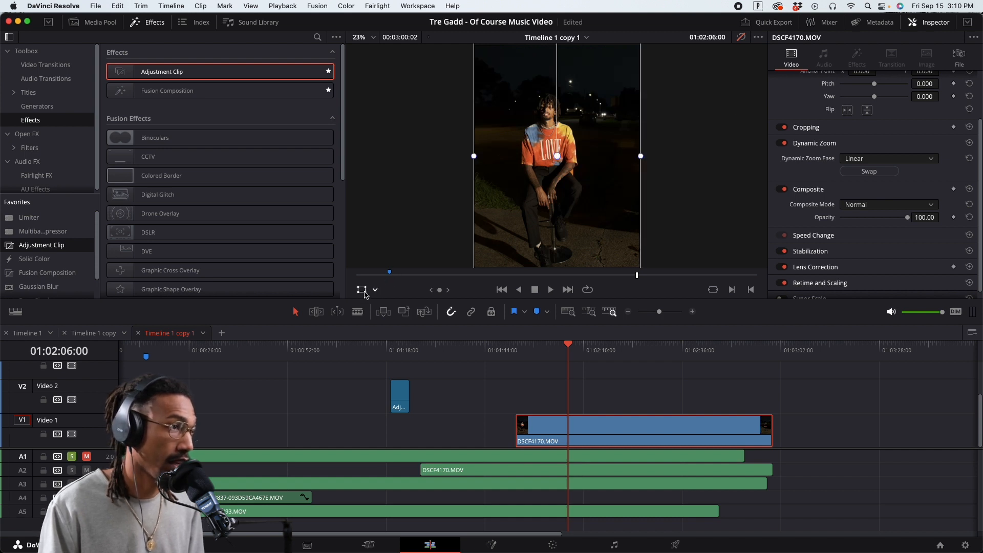
{"action": "left_click", "coordinate": [377, 291]}
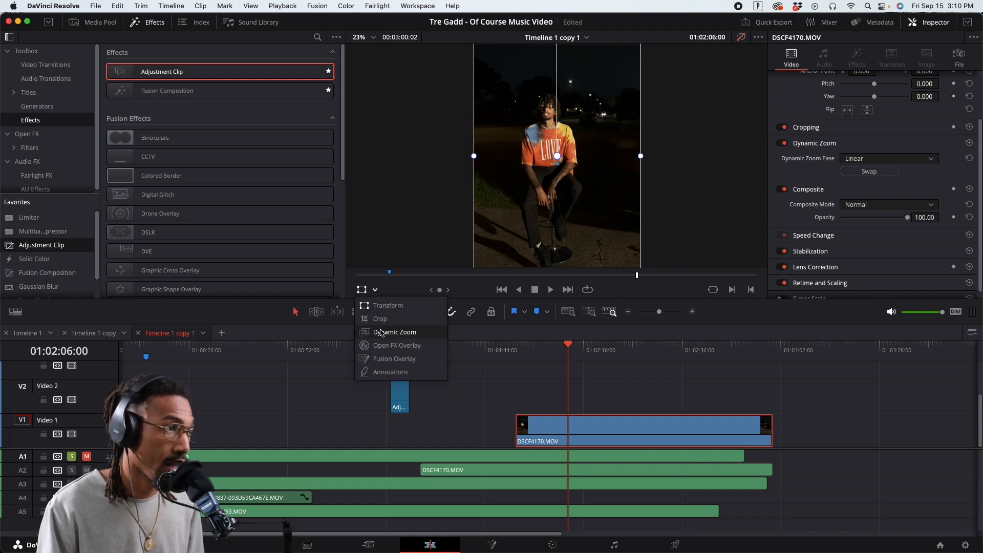
{"action": "left_click", "coordinate": [381, 333]}
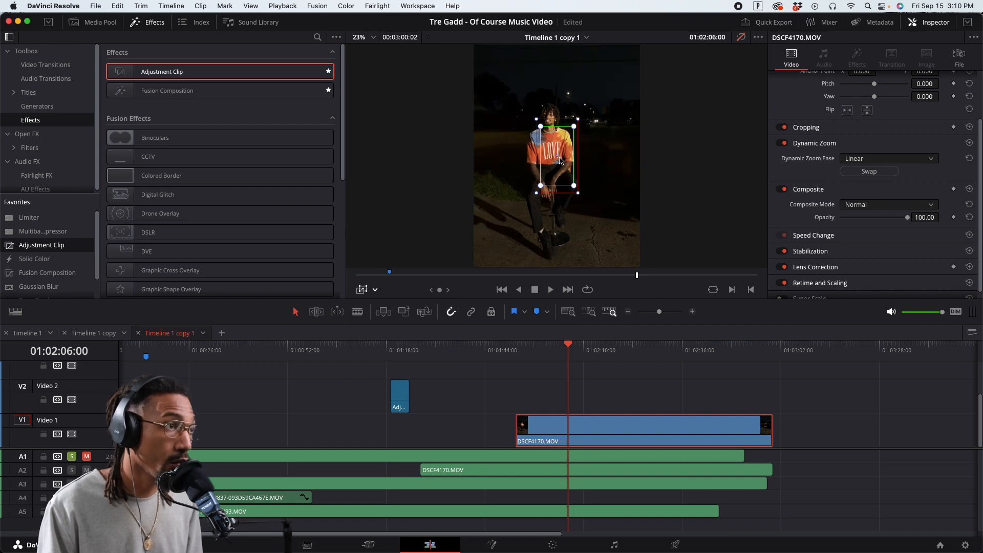
{"action": "scroll", "coordinate": [561, 158], "scroll_direction": "up", "scroll_amount": 5}
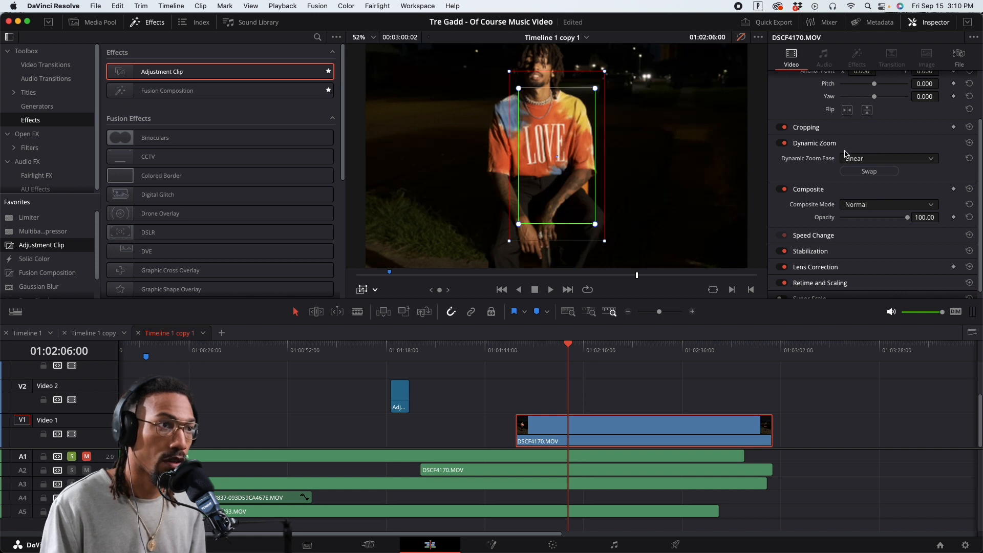
{"action": "left_click", "coordinate": [877, 173]}
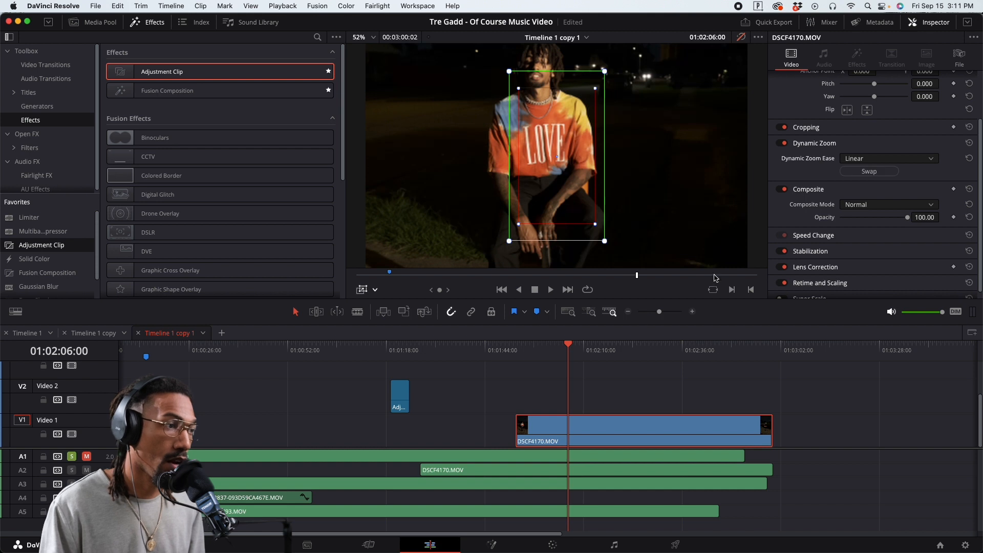
Step: Play the DSCF4170.MOV clip from its beginning to check the swapped zoom direction
{"action": "left_click", "coordinate": [515, 351]}
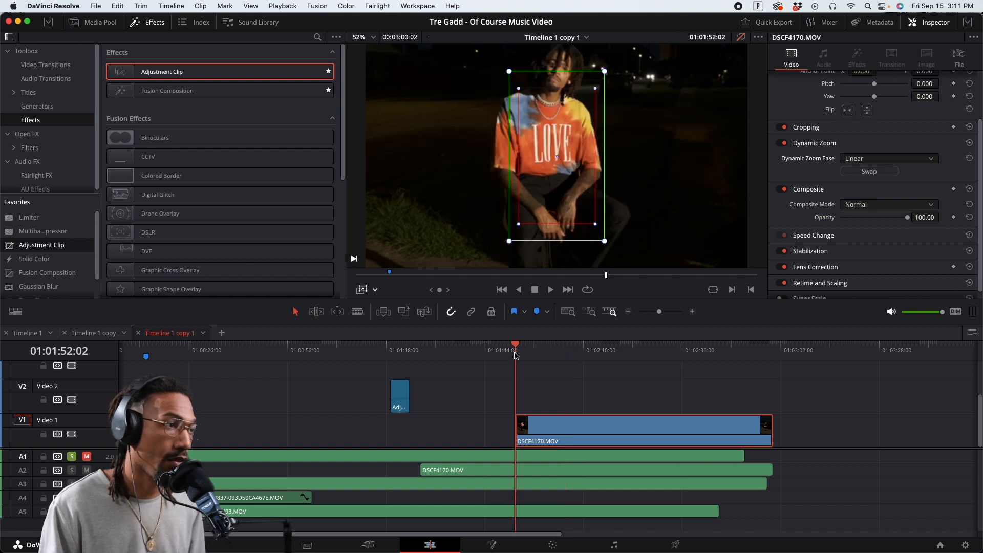
{"action": "key", "text": "space"}
{"action": "key", "text": "space"}
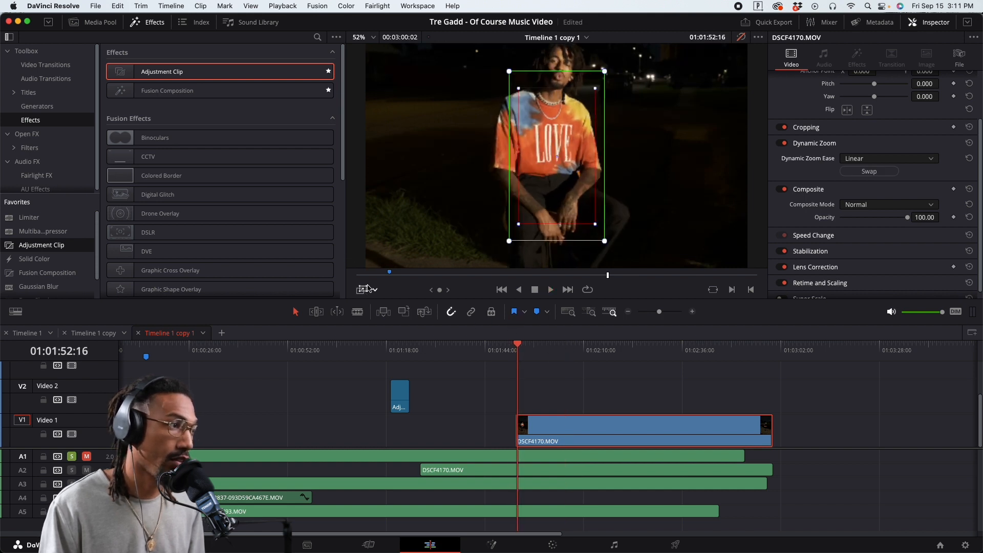
{"action": "scroll", "coordinate": [433, 211], "scroll_direction": "down", "scroll_amount": 5}
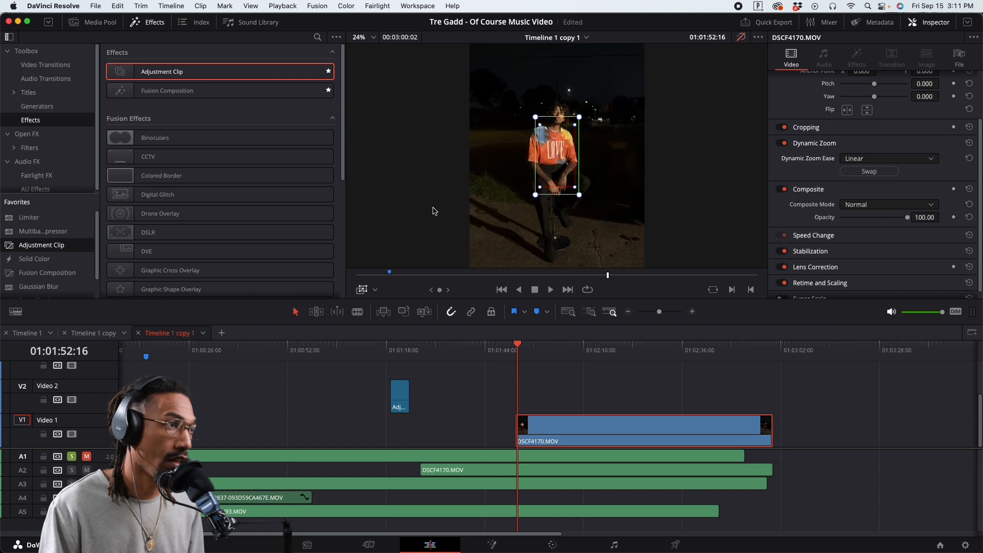
{"action": "key", "text": "space"}
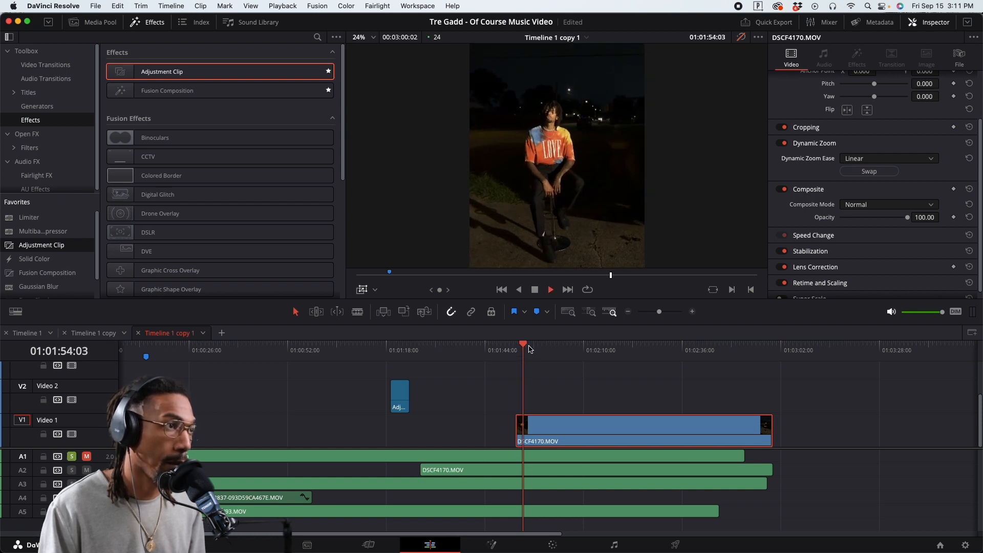
{"action": "key", "text": "space"}
Step: Shrink the red end frame of the dynamic zoom to a small area around the LOVE lettering on the shirt
{"action": "scroll", "coordinate": [545, 185], "scroll_direction": "up", "scroll_amount": 5}
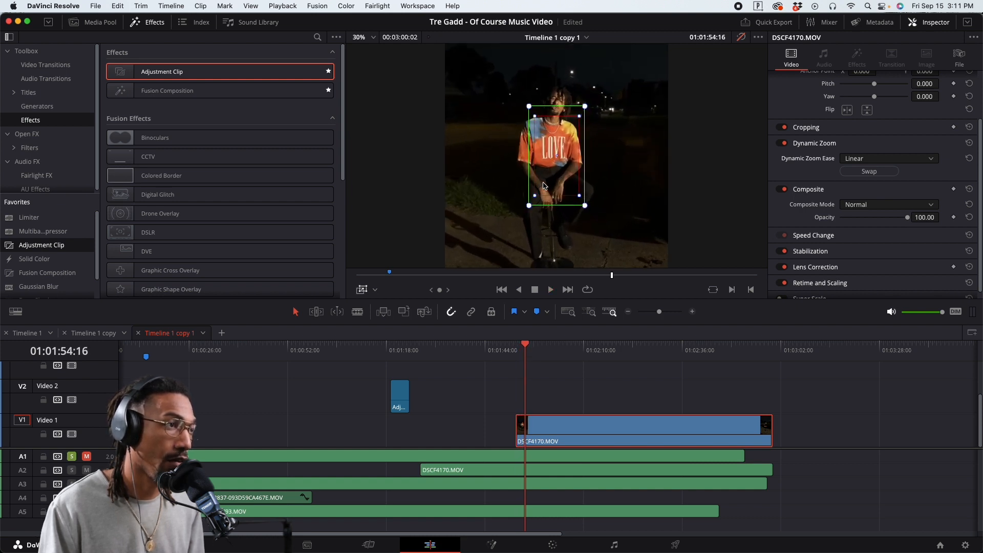
{"action": "left_click_drag", "start_coordinate": [514, 241], "coordinate": [535, 212]}
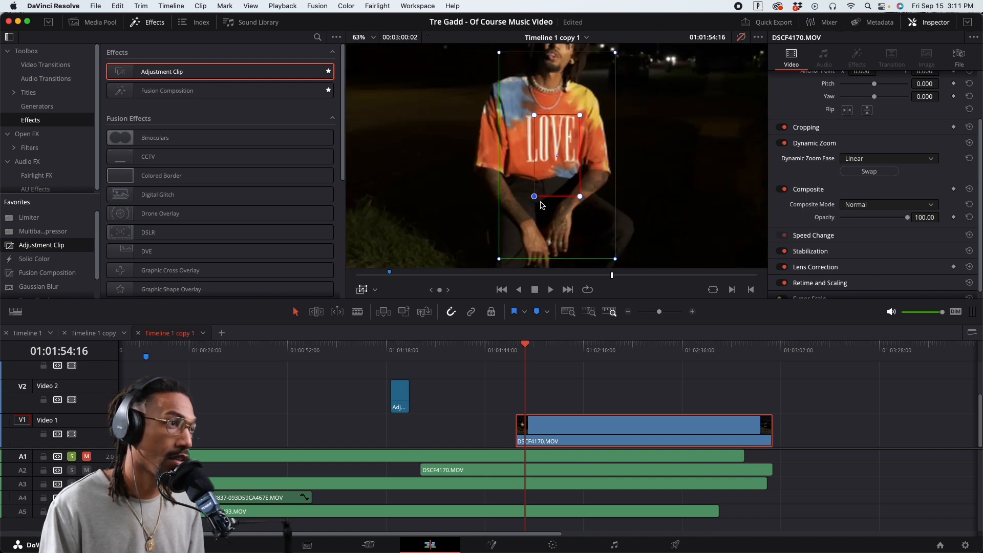
Step: Play the opening of the DSCF4170.MOV clip to review the stronger dynamic zoom
{"action": "left_click", "coordinate": [515, 353]}
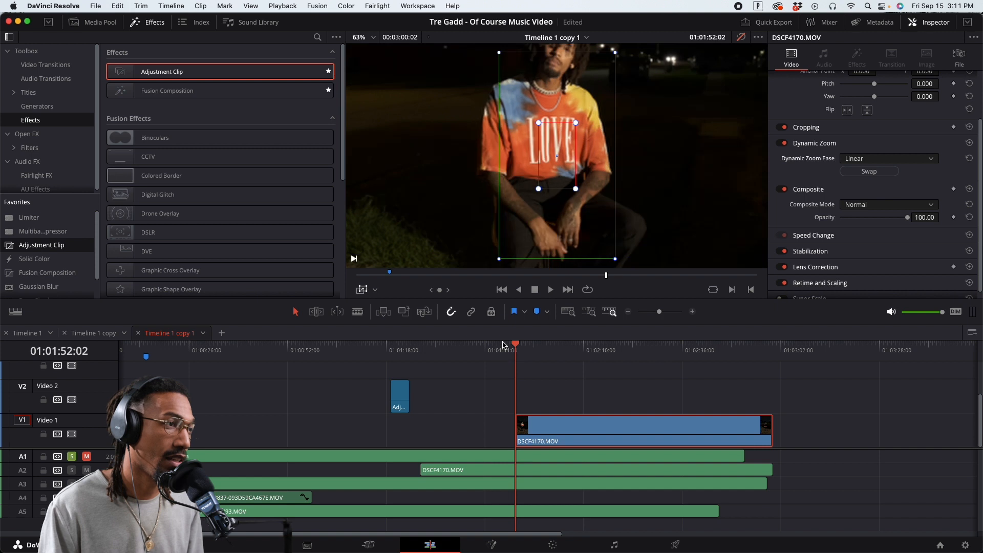
{"action": "scroll", "coordinate": [484, 203], "scroll_direction": "down", "scroll_amount": 5}
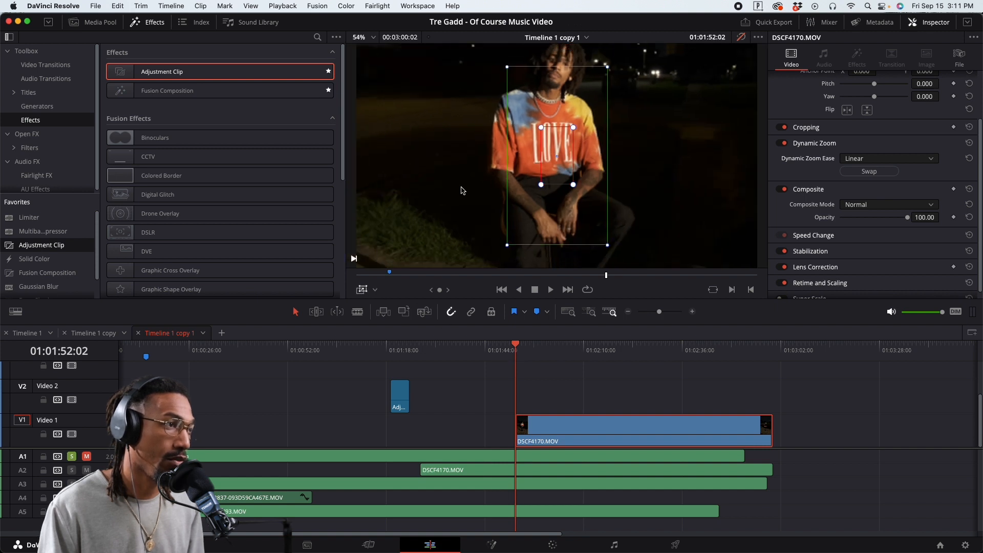
{"action": "key", "text": "space"}
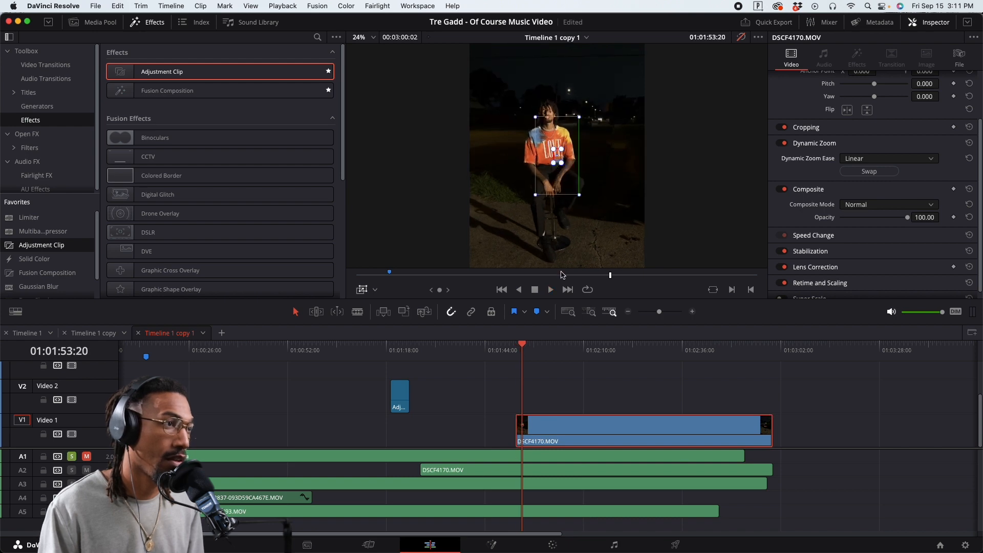
{"action": "left_click", "coordinate": [550, 384]}
{"action": "key", "text": "space"}
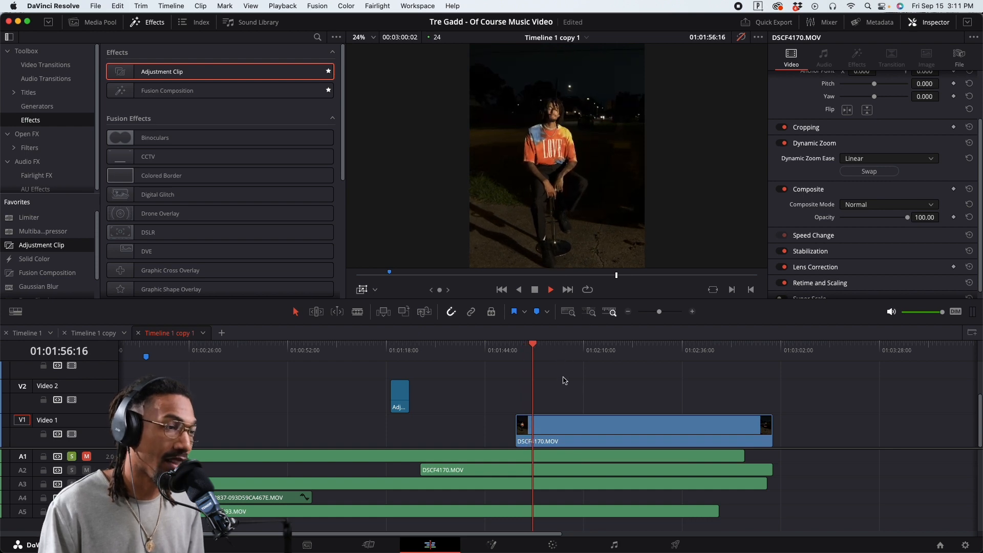
{"action": "key", "text": "space"}
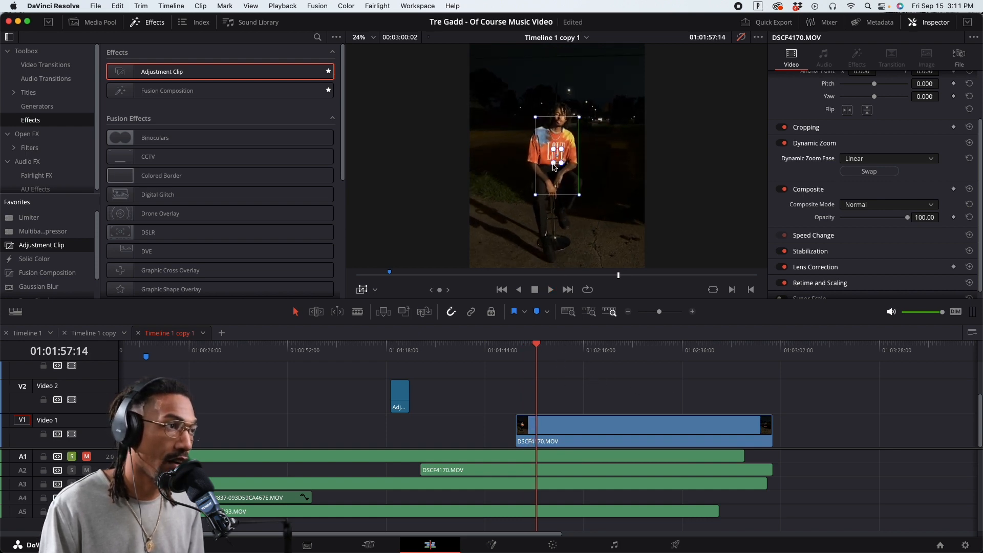
{"action": "key", "text": "space"}
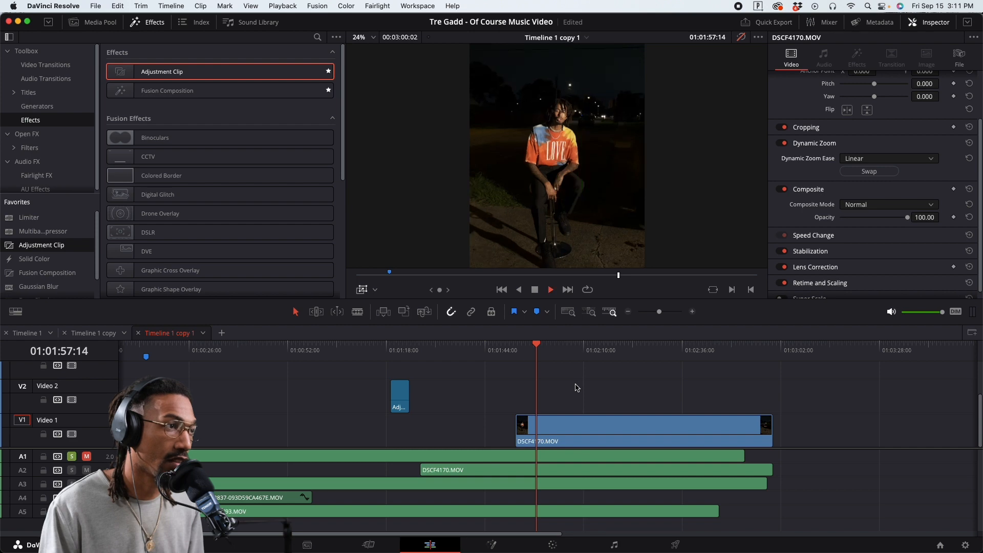
Step: Scrub and play through the middle of the DSCF4170.MOV clip to examine how the zoom progresses
{"action": "left_click_drag", "start_coordinate": [587, 352], "coordinate": [619, 353]}
{"action": "key", "text": "space"}
{"action": "key", "text": "space"}
{"action": "key", "text": "space"}
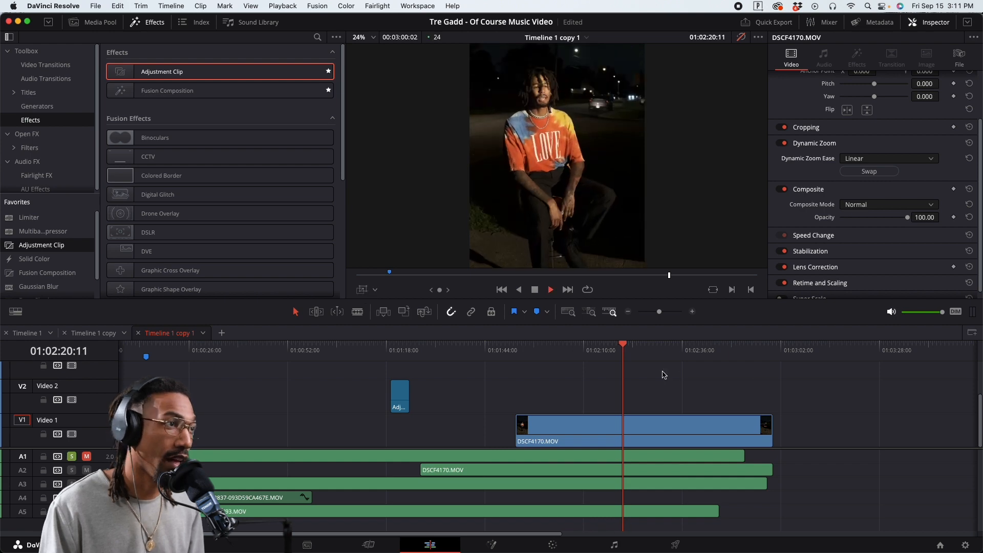
{"action": "left_click", "coordinate": [656, 356]}
{"action": "left_click_drag", "start_coordinate": [657, 357], "coordinate": [588, 373]}
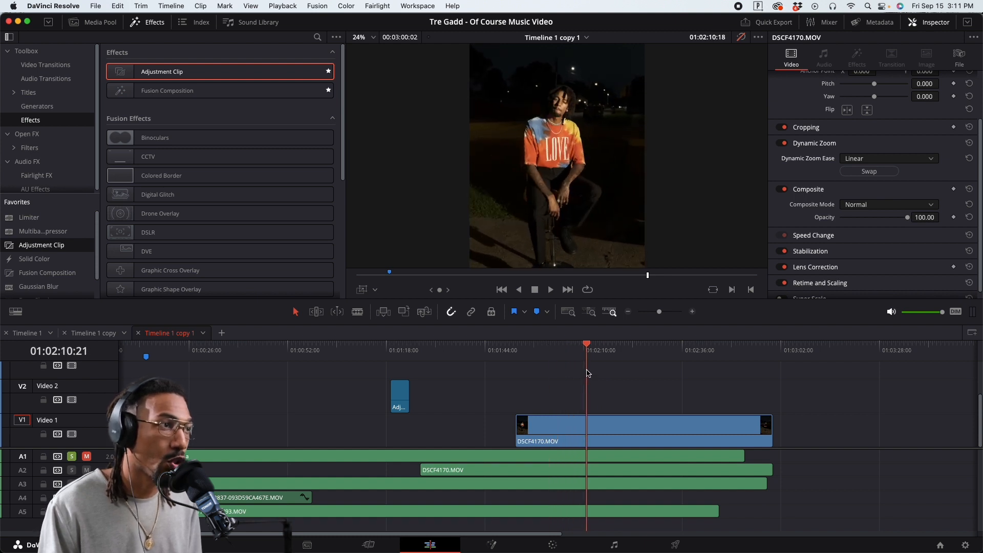
{"action": "key", "text": "space"}
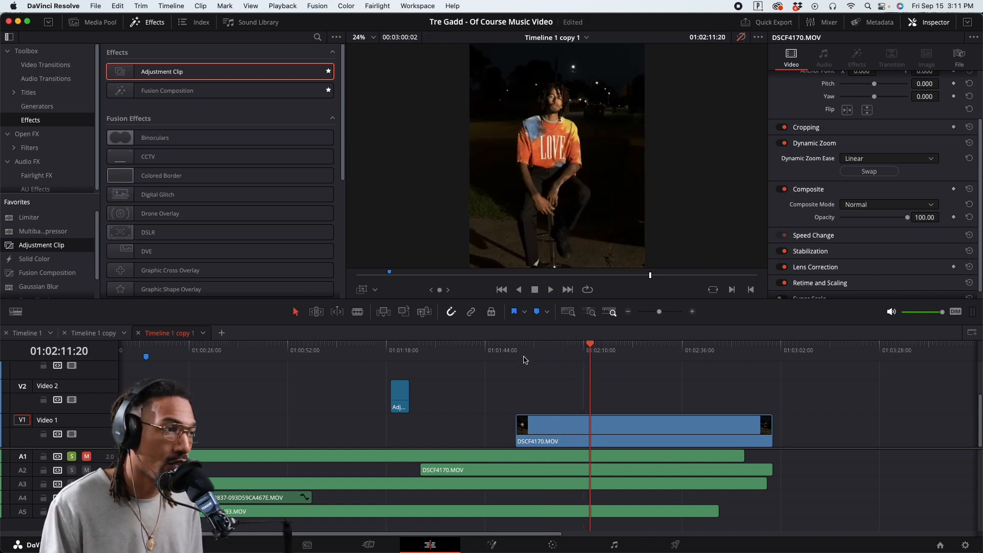
Step: Split the DSCF4170.MOV video clip at 01:02:05:05
{"action": "left_click", "coordinate": [573, 359]}
{"action": "left_click_drag", "start_coordinate": [573, 356], "coordinate": [565, 360]}
{"action": "left_click", "coordinate": [593, 430]}
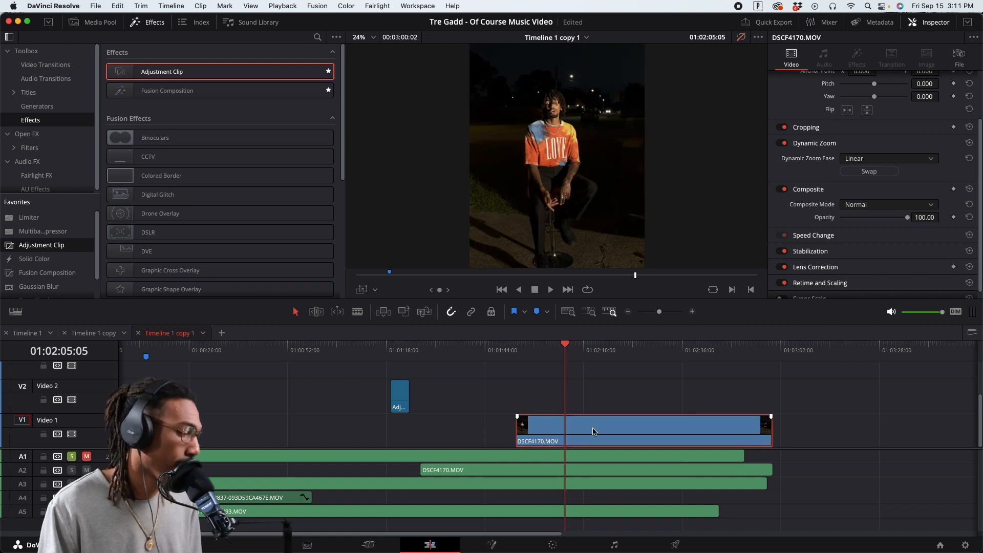
{"action": "key", "text": "super+b"}
Step: Hide the Dynamic Zoom frames and play the first, shorter DSCF4170.MOV segment from its start to review the zoom speed
{"action": "left_click", "coordinate": [522, 360]}
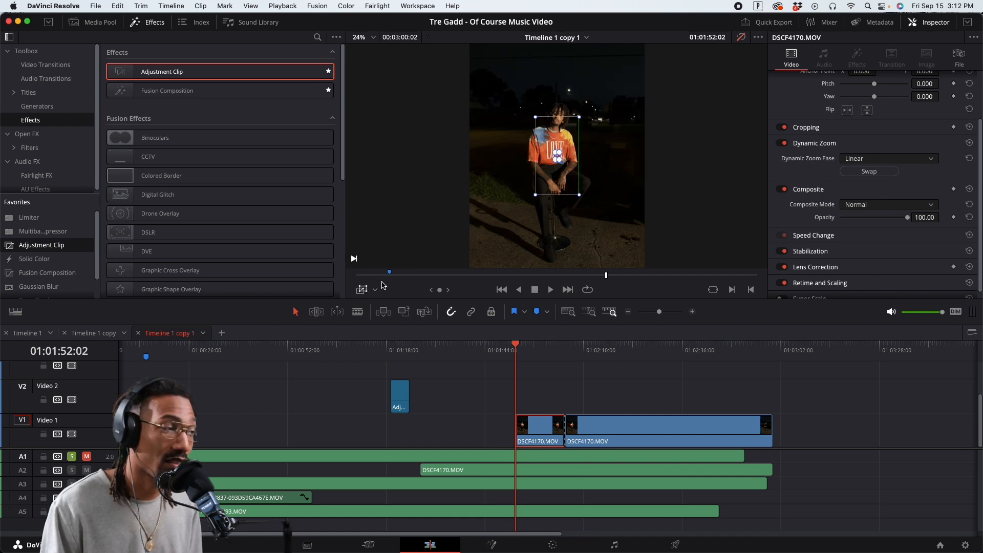
{"action": "left_click", "coordinate": [361, 290]}
{"action": "scroll", "coordinate": [516, 402], "scroll_direction": "up", "scroll_amount": 3}
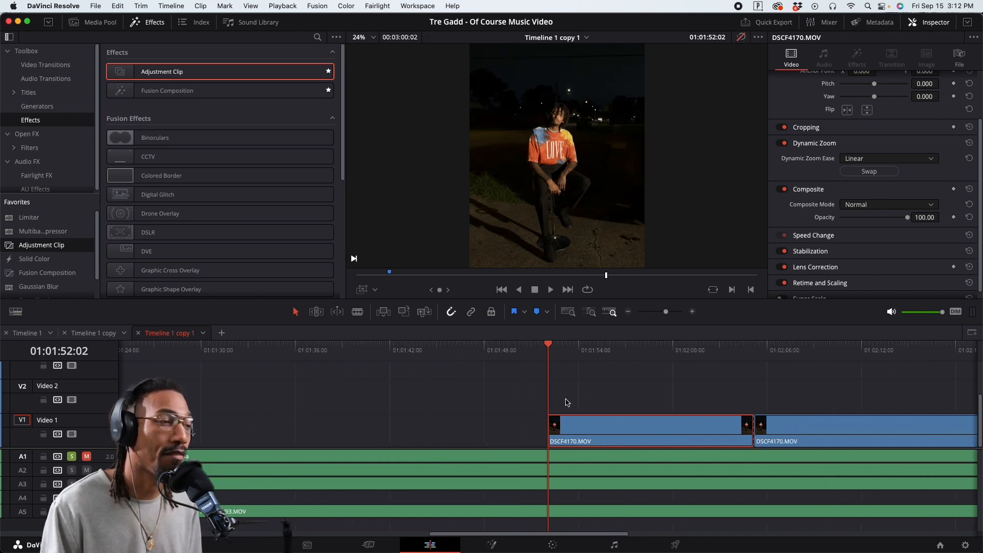
{"action": "scroll", "coordinate": [624, 430], "scroll_direction": "down", "scroll_amount": 3}
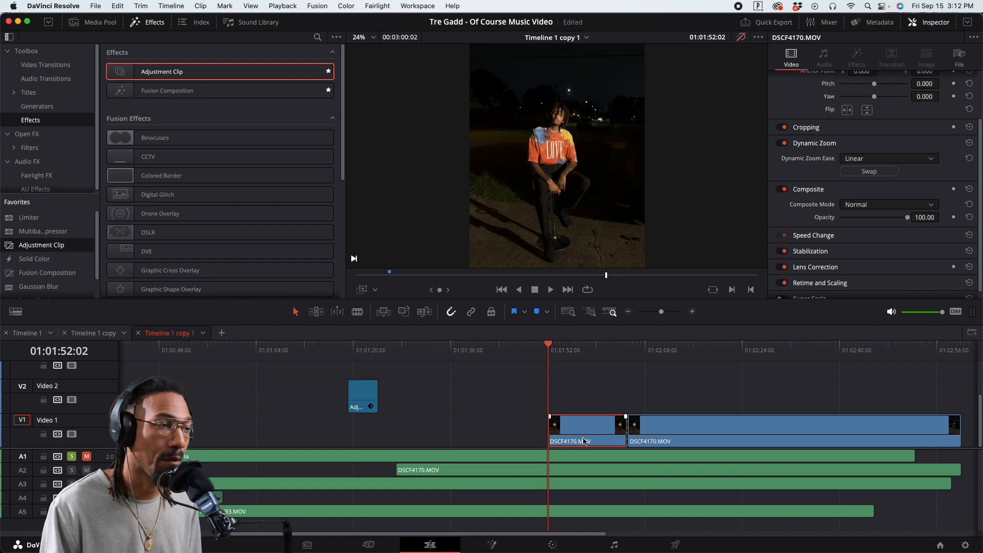
{"action": "key", "text": "space"}
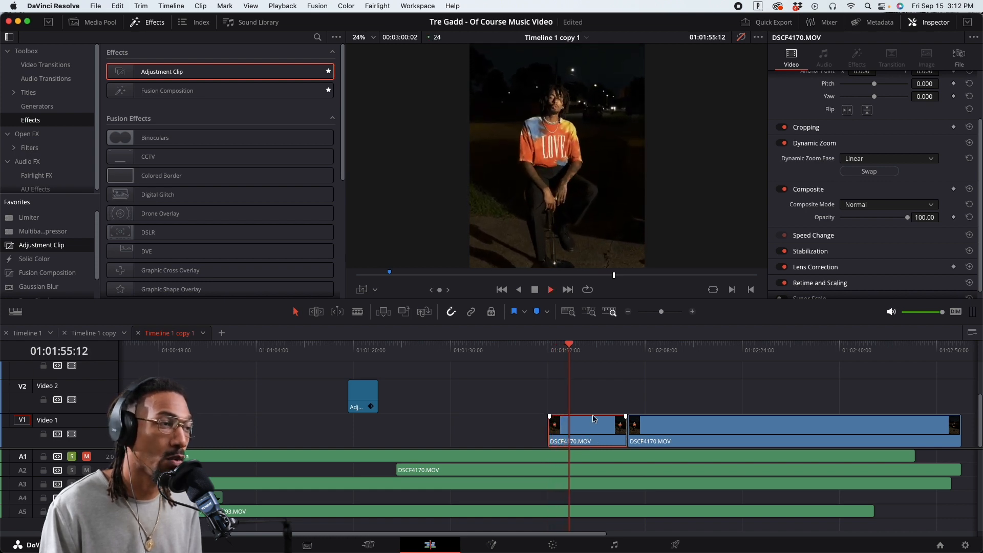
{"action": "scroll", "coordinate": [598, 410], "scroll_direction": "up", "scroll_amount": 1}
{"action": "scroll", "coordinate": [596, 409], "scroll_direction": "up", "scroll_amount": 1}
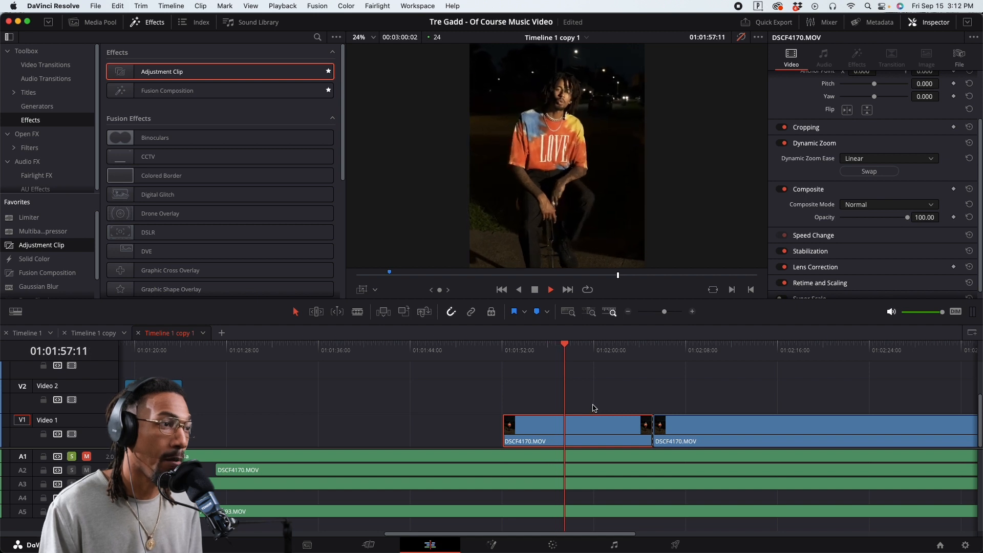
Step: Continue playing the first DSCF4170.MOV segment and stop at 01:01:59:18 to examine the zoom
{"action": "scroll", "coordinate": [589, 409], "scroll_direction": "down", "scroll_amount": 1}
{"action": "scroll", "coordinate": [593, 407], "scroll_direction": "down", "scroll_amount": 1}
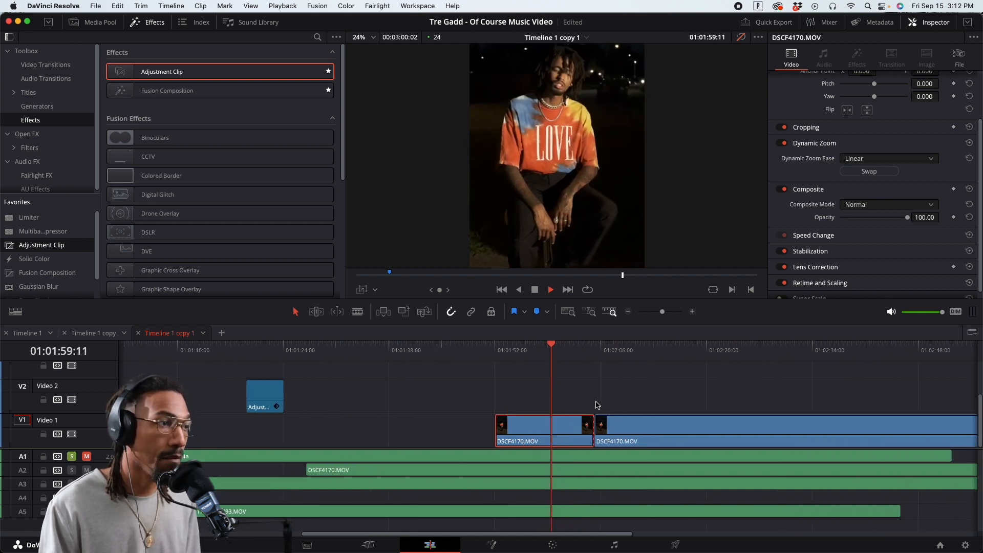
{"action": "key", "text": "space"}
{"action": "scroll", "coordinate": [624, 392], "scroll_direction": "down", "scroll_amount": 2}
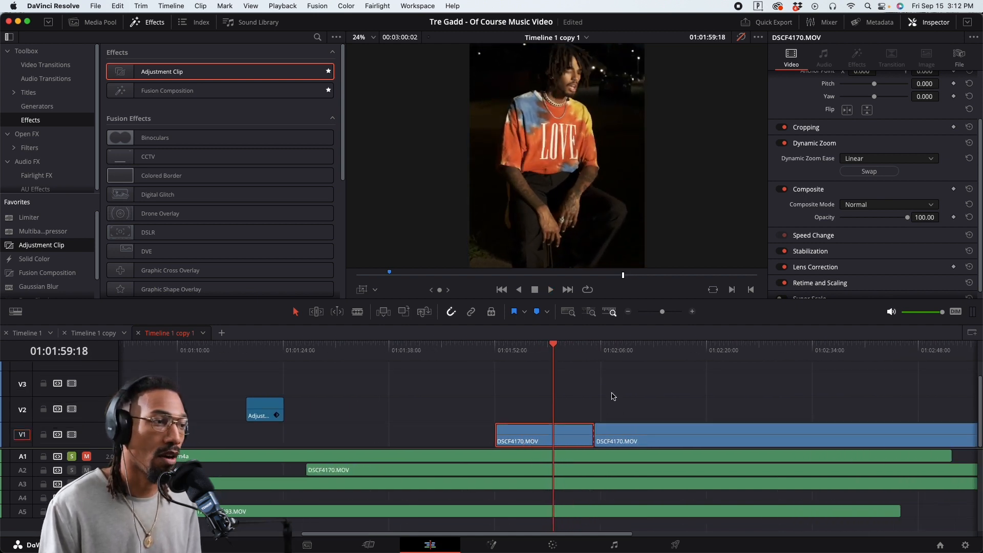
Step: Try a duplicate of the second DSCF4170.MOV segment on Video 2, remove it, and play across the original cut
{"action": "left_click_drag", "start_coordinate": [629, 446], "coordinate": [595, 416]}
{"action": "key", "text": "space"}
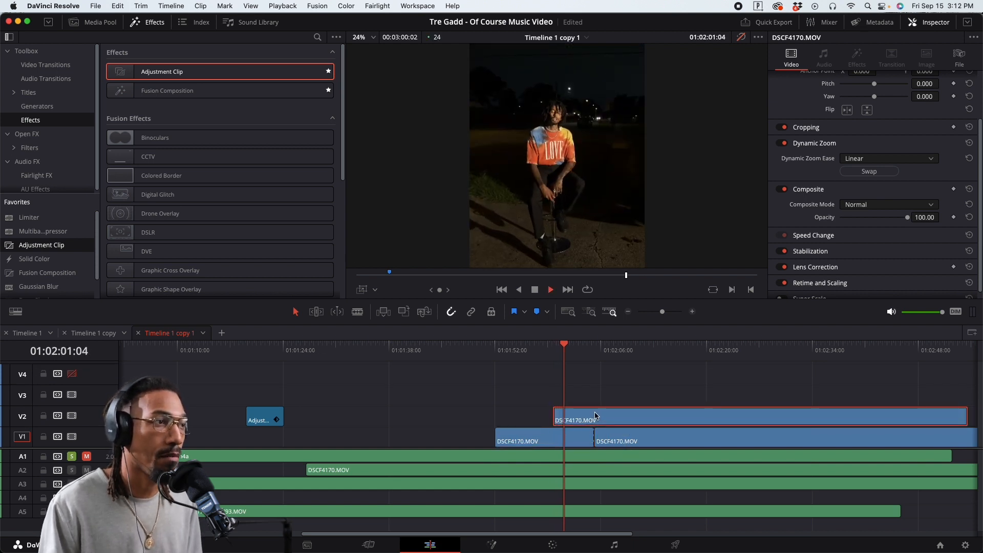
{"action": "key", "text": "space"}
{"action": "key", "text": "Delete"}
{"action": "key", "text": "space"}
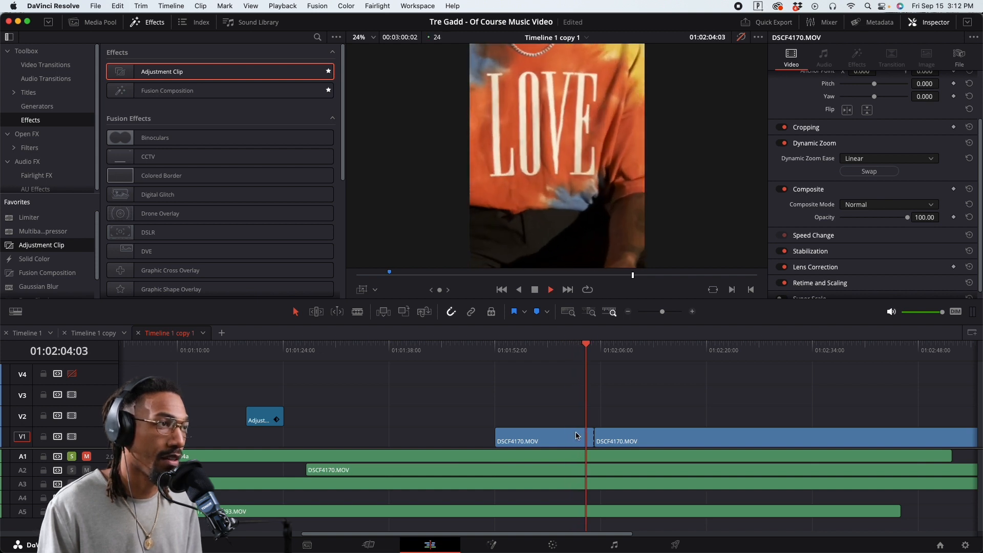
{"action": "key", "text": "space"}
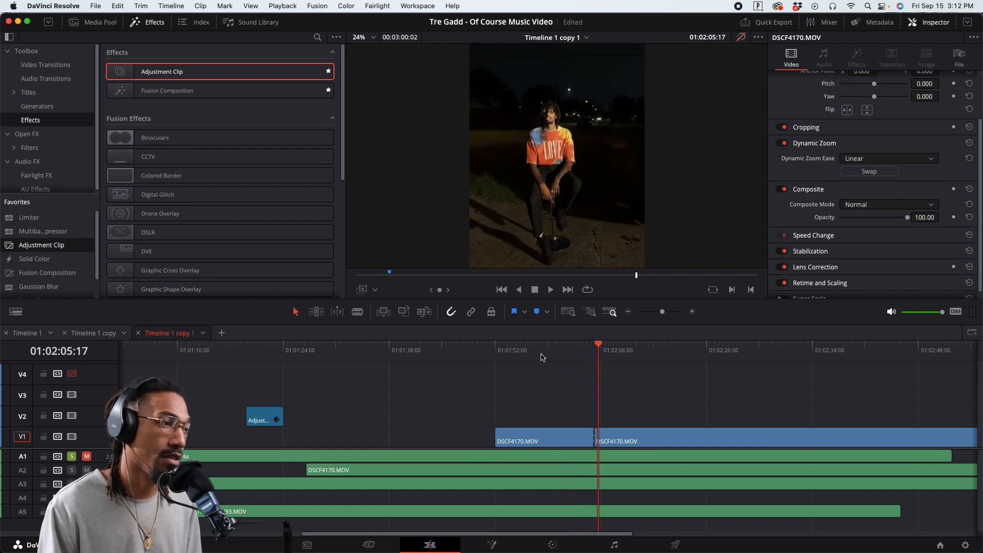
Step: Show the first segment's Dynamic Zoom frames and enlarge the red frame to sit just inside the green one
{"action": "left_click", "coordinate": [538, 353]}
{"action": "left_click", "coordinate": [564, 428]}
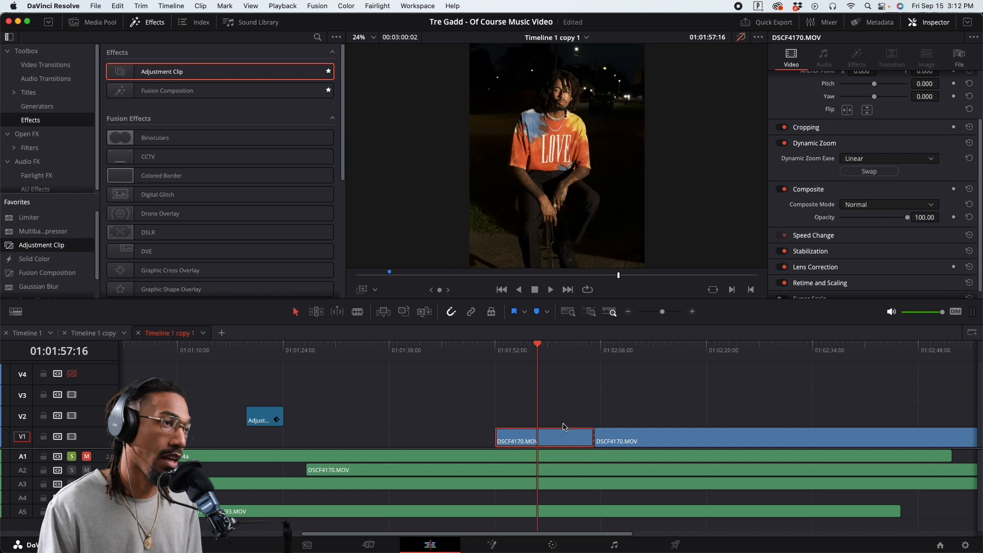
{"action": "left_click", "coordinate": [365, 289]}
{"action": "scroll", "coordinate": [555, 164], "scroll_direction": "up", "scroll_amount": 6}
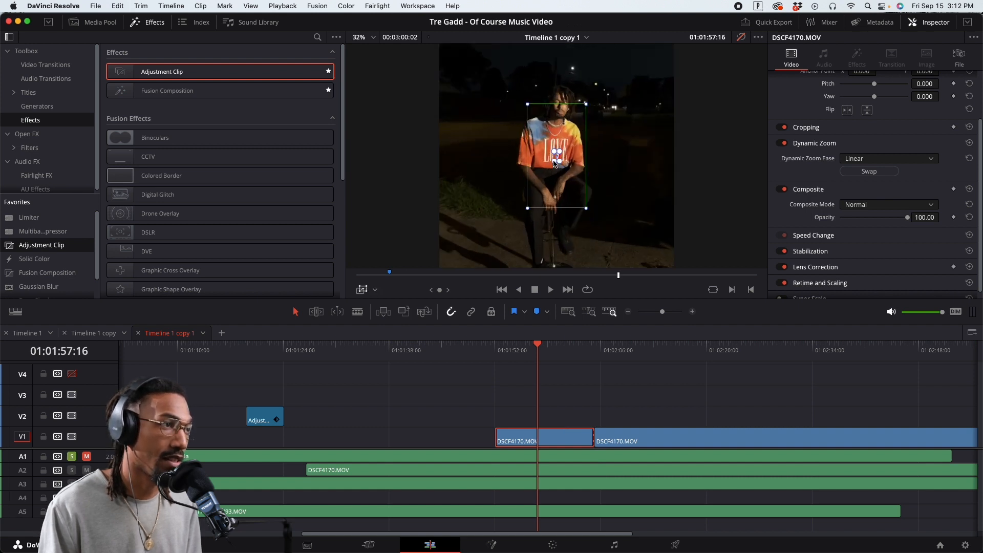
{"action": "left_click_drag", "start_coordinate": [550, 170], "coordinate": [479, 250]}
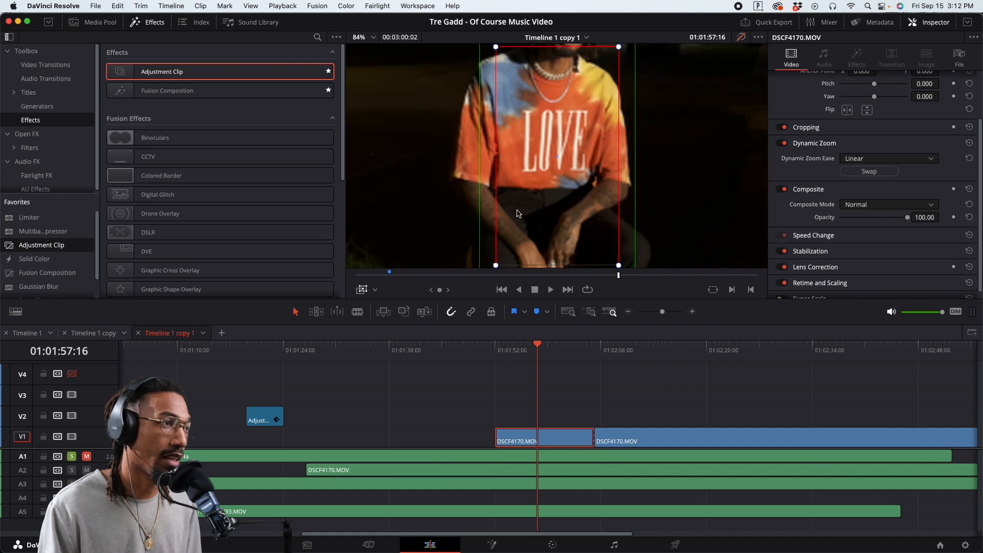
{"action": "scroll", "coordinate": [536, 201], "scroll_direction": "down", "scroll_amount": 4}
{"action": "left_click_drag", "start_coordinate": [524, 222], "coordinate": [519, 227]}
{"action": "left_click", "coordinate": [495, 349]}
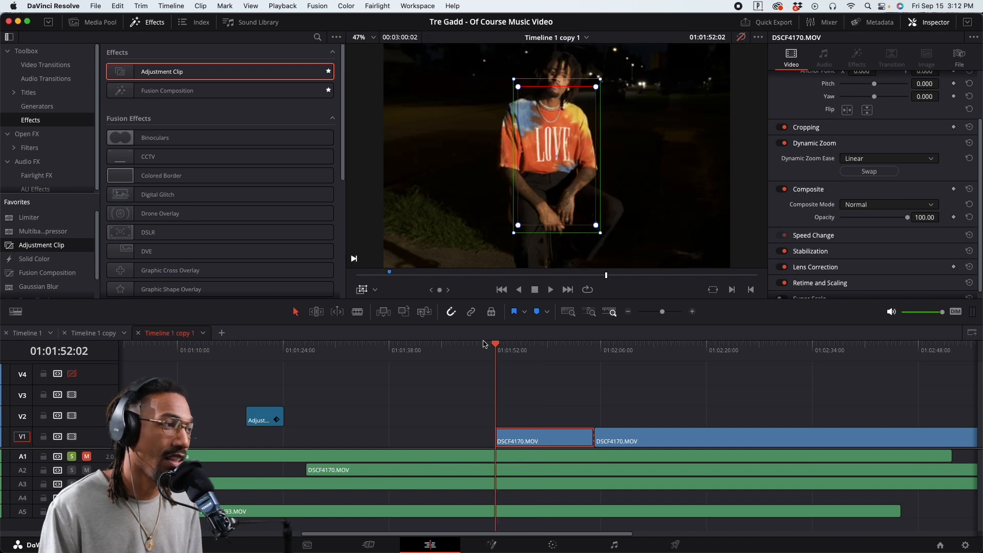
{"action": "left_click_drag", "start_coordinate": [518, 89], "coordinate": [492, 118]}
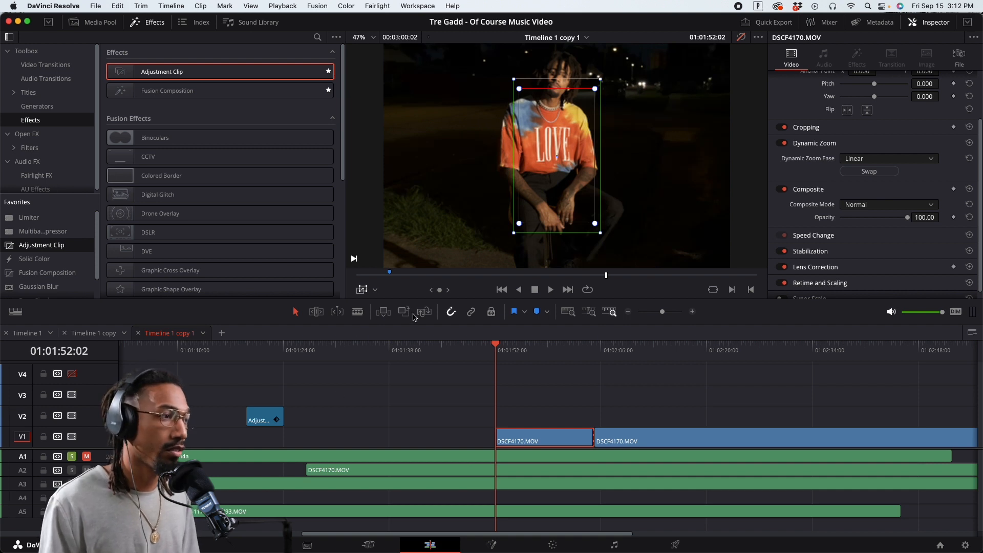
Step: Play the first DSCF4170.MOV segment from its start at 01:01:52:02 to review the subtler zoom
{"action": "left_click", "coordinate": [491, 399]}
{"action": "key", "text": "space"}
{"action": "key", "text": "space"}
{"action": "scroll", "coordinate": [505, 183], "scroll_direction": "down", "scroll_amount": 10}
{"action": "scroll", "coordinate": [505, 183], "scroll_direction": "up", "scroll_amount": 4}
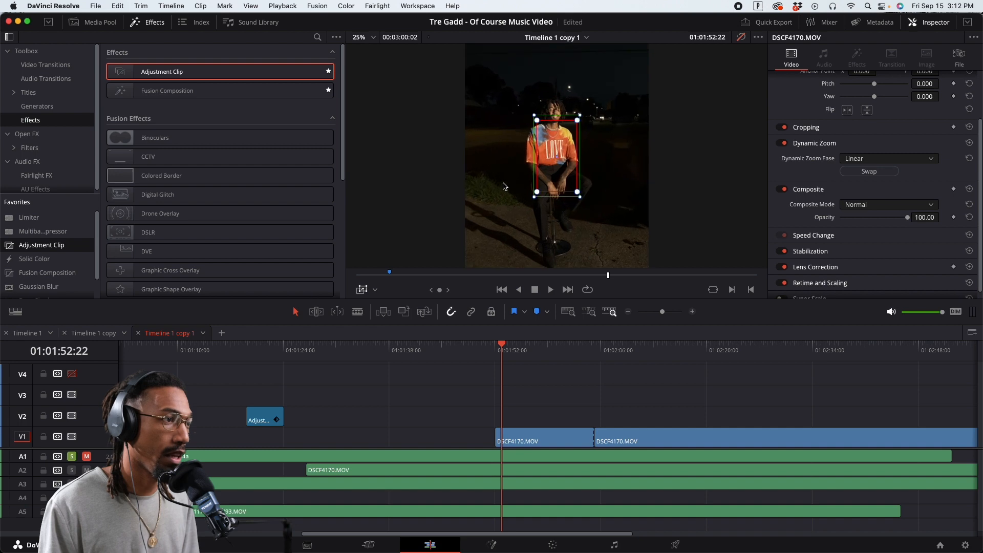
{"action": "key", "text": "space"}
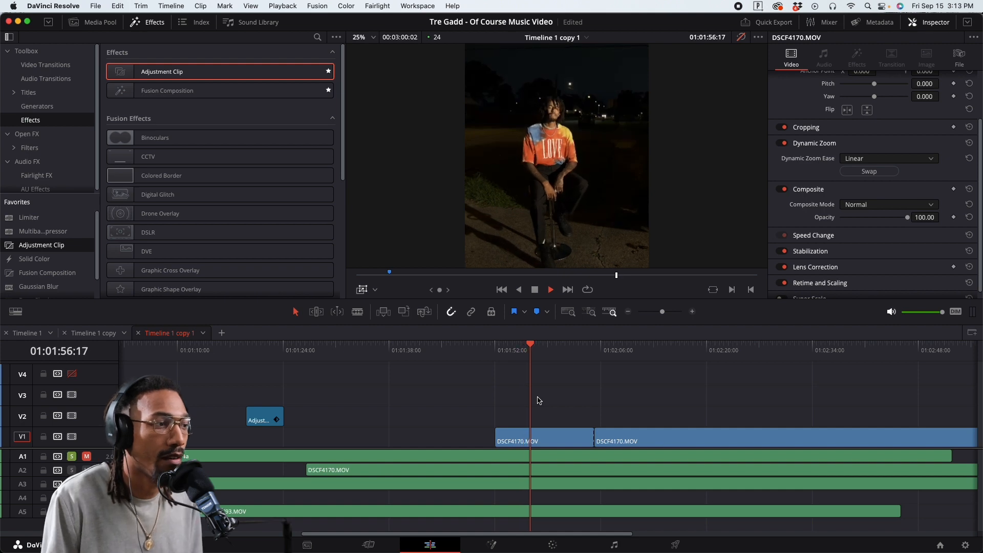
{"action": "key", "text": "space"}
Step: Turn off Dynamic Zoom on both DSCF4170.MOV segments
{"action": "left_click", "coordinate": [570, 436]}
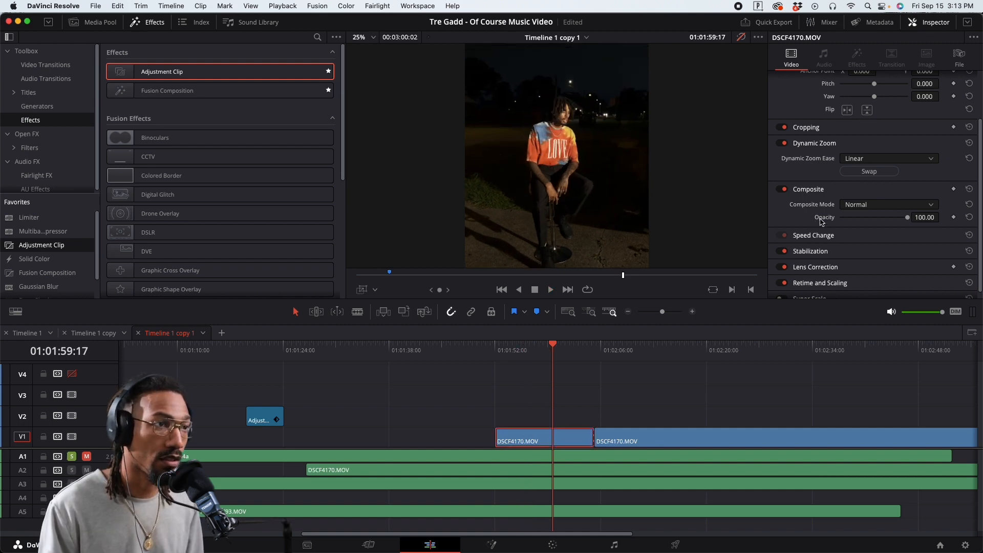
{"action": "scroll", "coordinate": [825, 159], "scroll_direction": "up", "scroll_amount": 2}
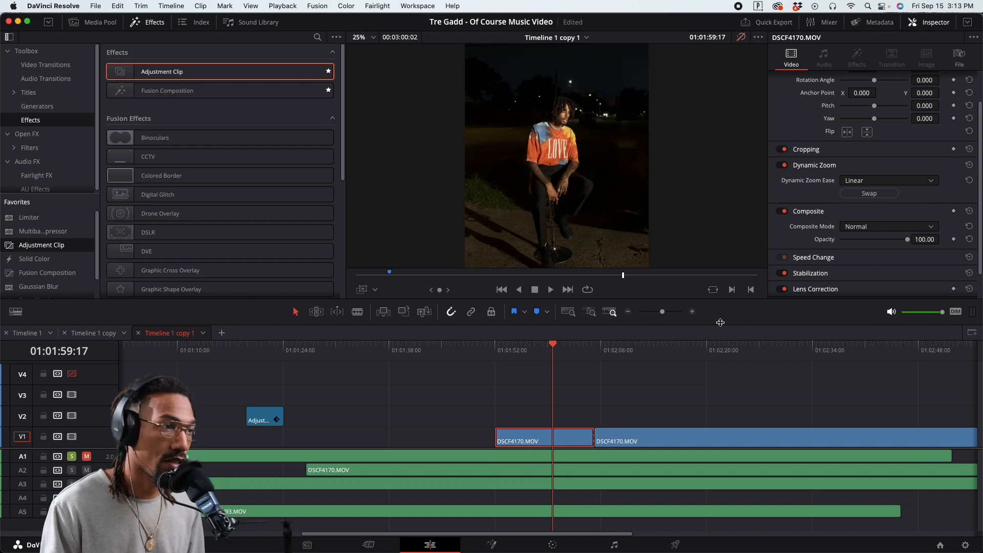
{"action": "key", "text": "super+minus"}
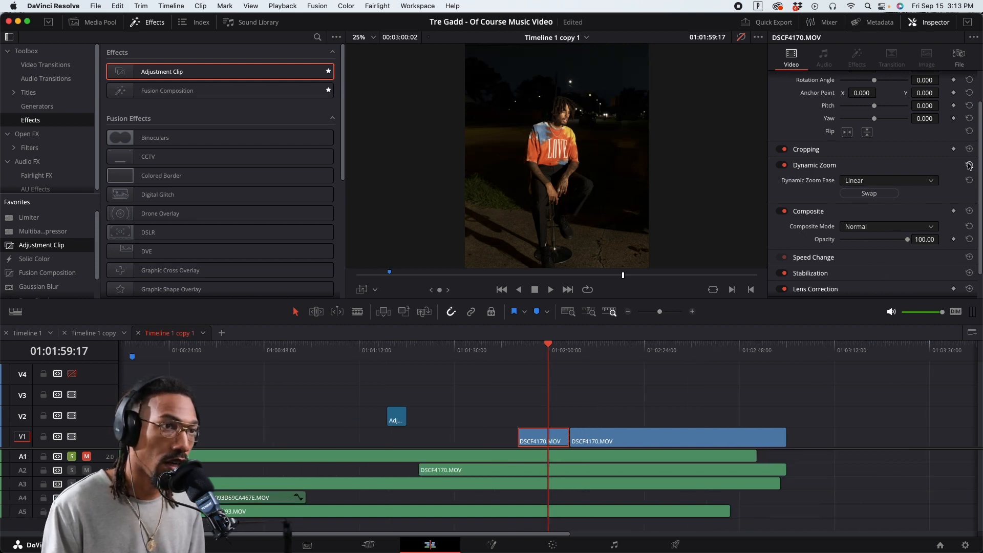
{"action": "left_click", "coordinate": [647, 435]}
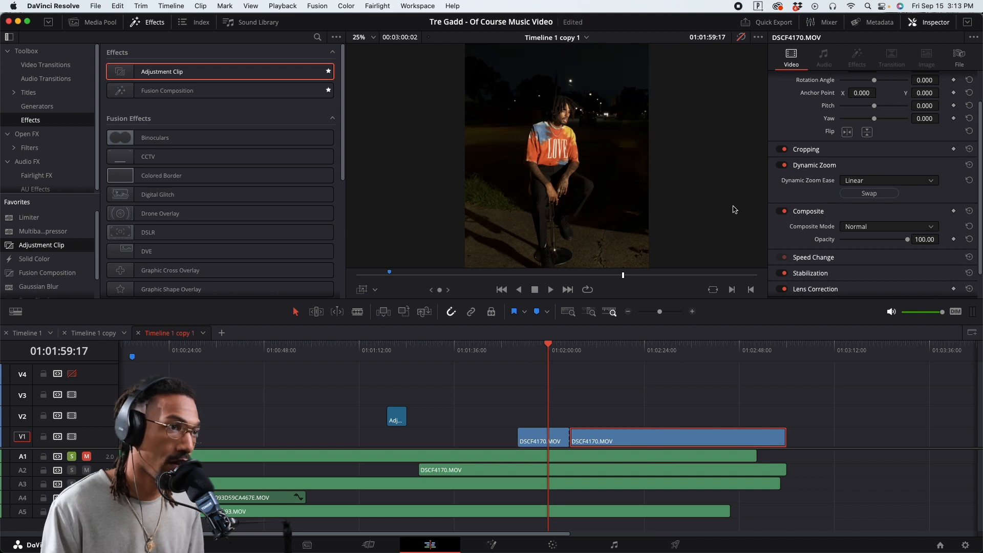
{"action": "left_click", "coordinate": [782, 165]}
{"action": "left_click", "coordinate": [547, 440]}
{"action": "left_click", "coordinate": [783, 166]}
Step: Delete the second DSCF4170.MOV video segment and extend the first one to the end of the A1 audio clip
{"action": "left_click", "coordinate": [616, 436]}
{"action": "key", "text": "BackSpace"}
{"action": "left_click_drag", "start_coordinate": [568, 436], "coordinate": [756, 426]}
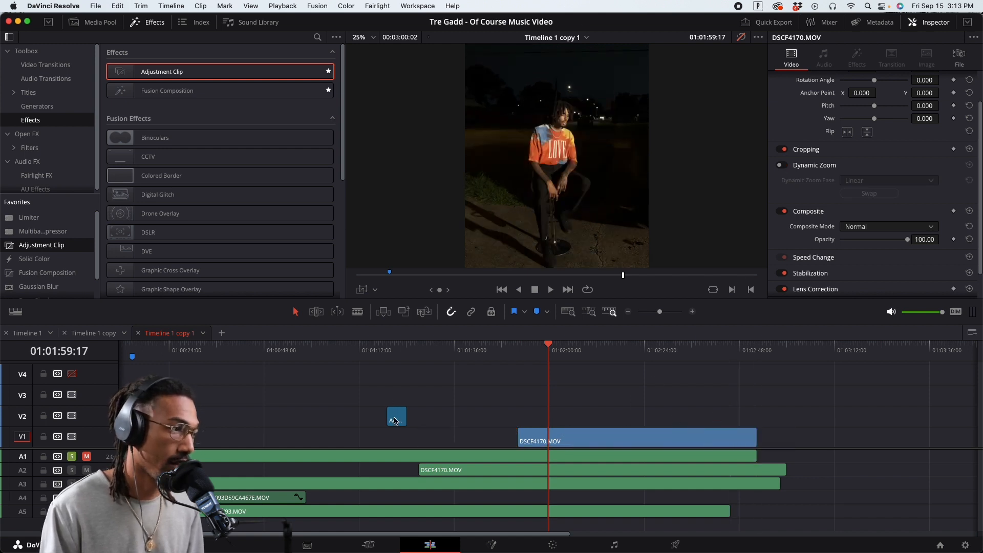
Step: Move the existing adjustment clip to about 01:01:35 and add a new Adjustment Clip on Video 2 over the DSCF4170.MOV start
{"action": "left_click_drag", "start_coordinate": [396, 421], "coordinate": [458, 421]}
{"action": "left_click_drag", "start_coordinate": [35, 245], "coordinate": [516, 419]}
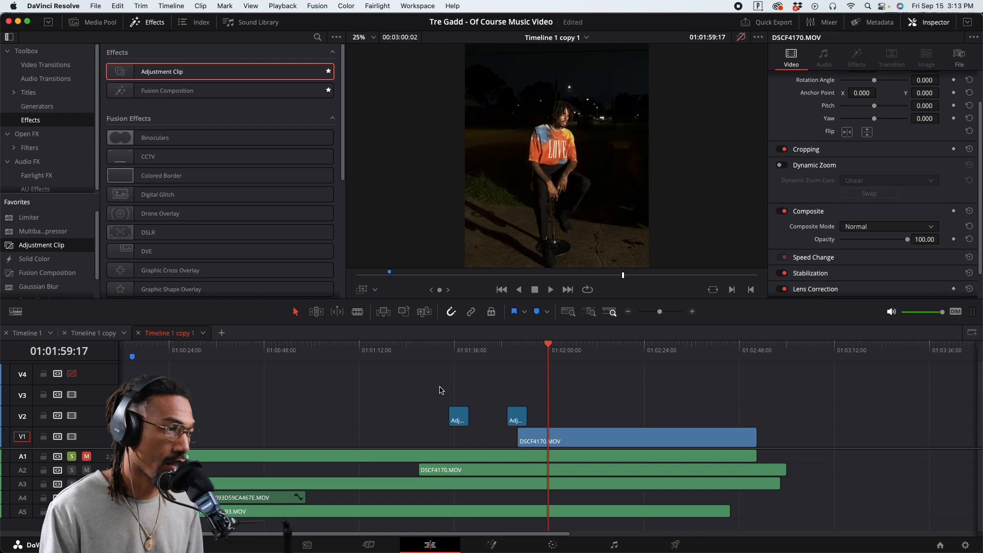
Step: Set the older adjustment clip's color to Apricot and the new adjustment clip's color to Pink
{"action": "right_click", "coordinate": [461, 417]}
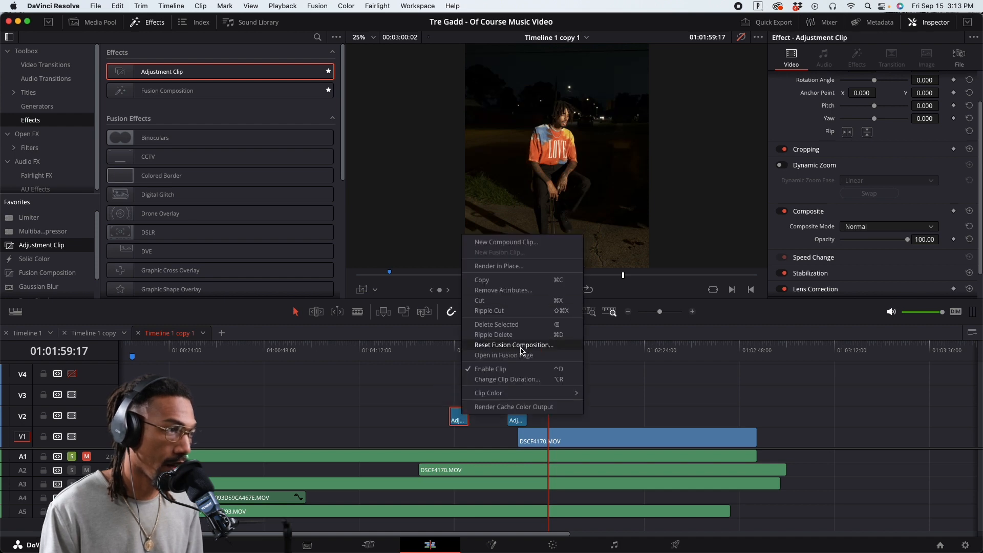
{"action": "mouse_move", "coordinate": [528, 396]}
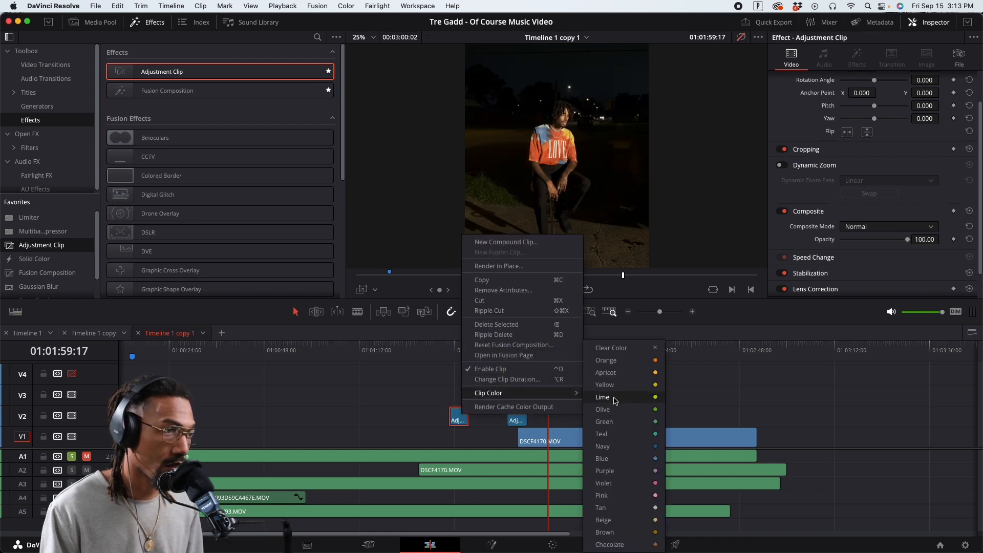
{"action": "left_click", "coordinate": [625, 378]}
{"action": "left_click", "coordinate": [519, 353]}
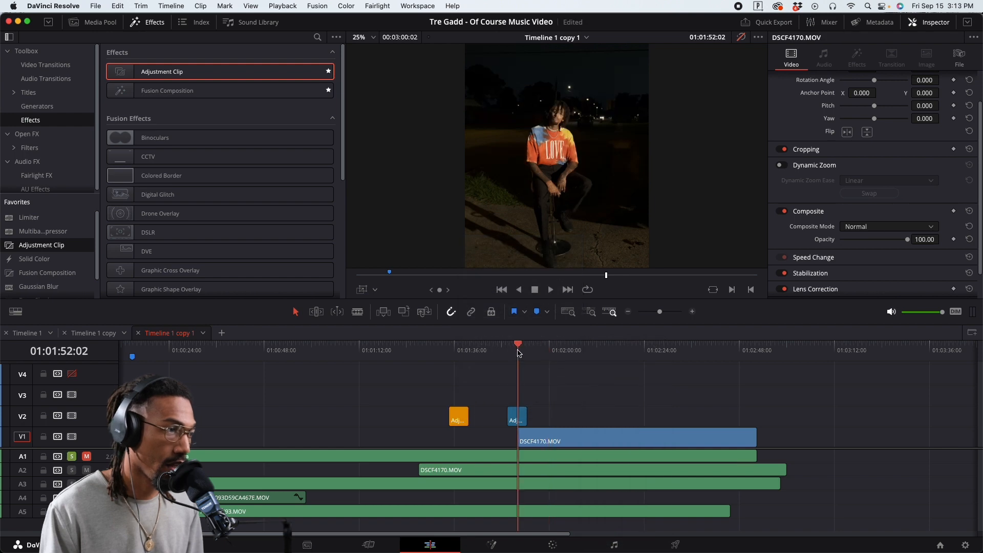
{"action": "right_click", "coordinate": [519, 417]}
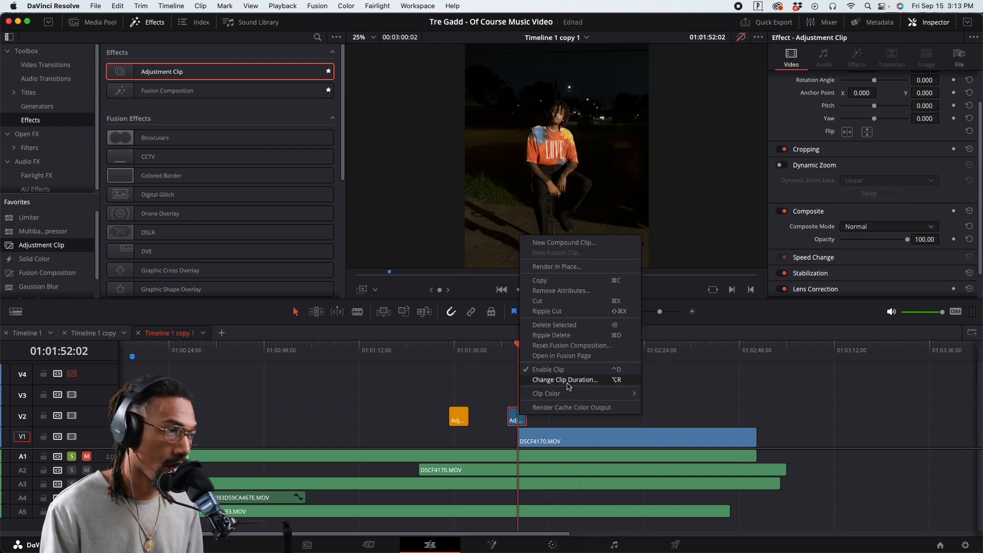
{"action": "mouse_move", "coordinate": [569, 393]}
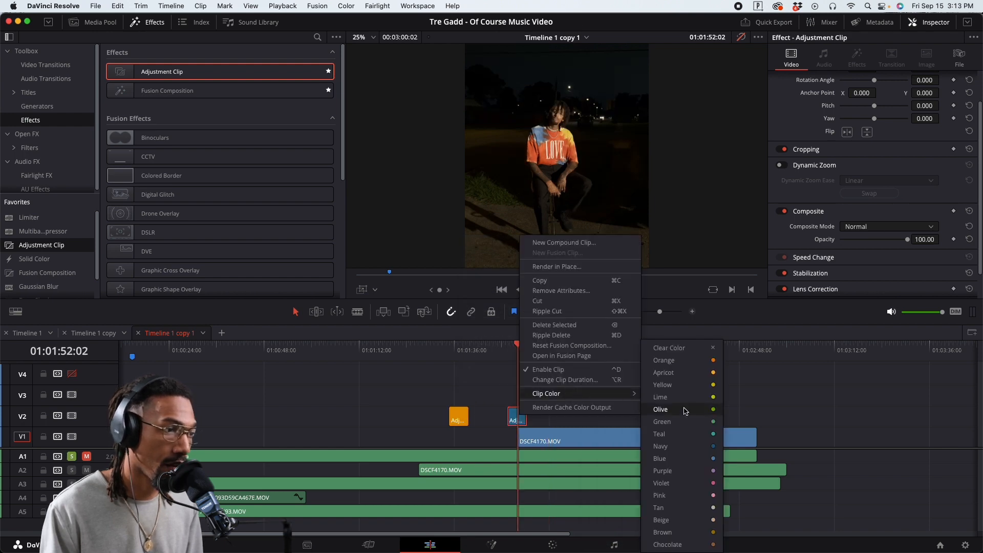
{"action": "left_click", "coordinate": [687, 496]}
Step: Fit the pink adjustment clip above DSCF4170.MOV, starting at 01:01:52:02 and ending at about 01:02:04
{"action": "key", "text": "super+minus"}
{"action": "key", "text": "super+equal"}
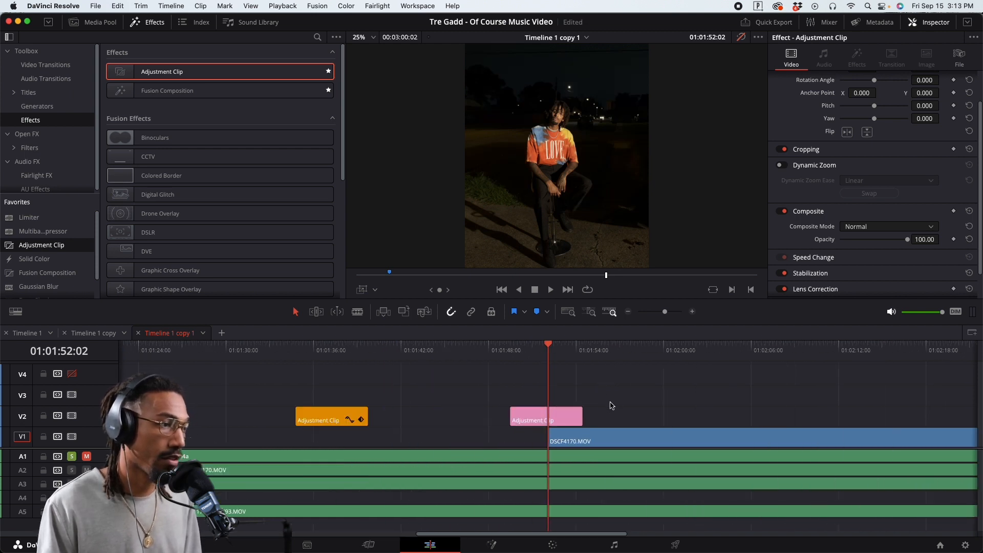
{"action": "left_click_drag", "start_coordinate": [574, 418], "coordinate": [727, 419]}
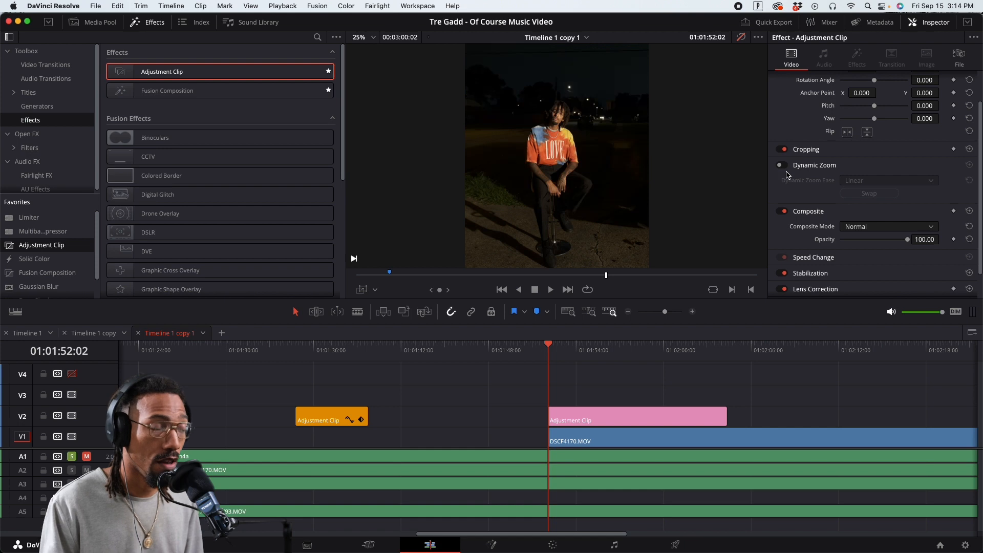
Step: Enable Dynamic Zoom on the pink adjustment clip
{"action": "left_click", "coordinate": [651, 420]}
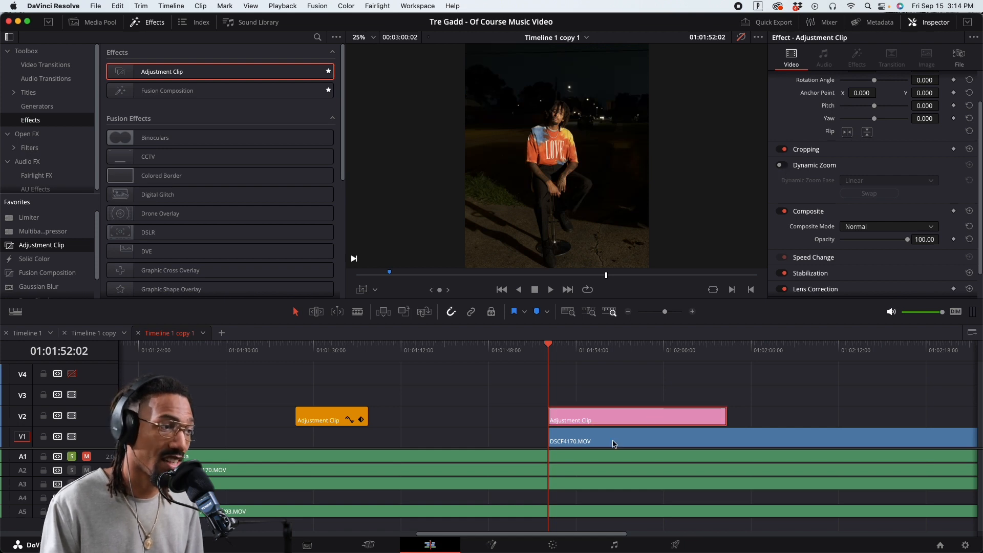
{"action": "left_click", "coordinate": [785, 166]}
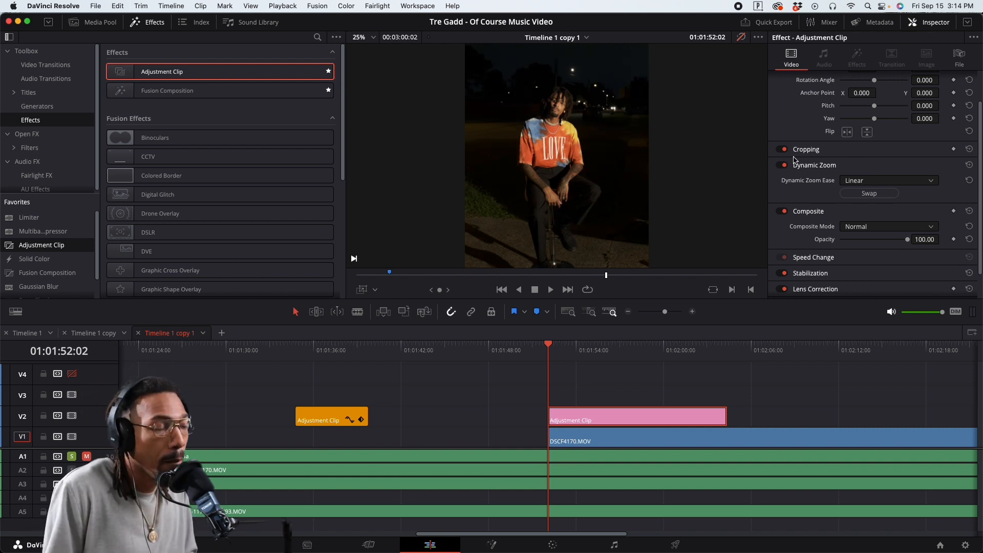
{"action": "scroll", "coordinate": [798, 153], "scroll_direction": "up", "scroll_amount": 2}
{"action": "scroll", "coordinate": [809, 143], "scroll_direction": "down", "scroll_amount": 1}
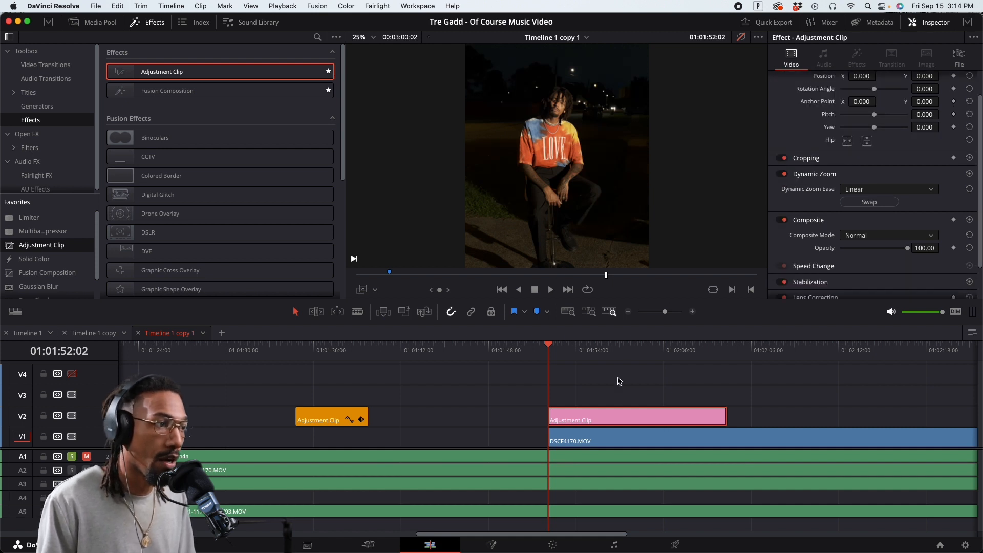
{"action": "scroll", "coordinate": [494, 224], "scroll_direction": "down", "scroll_amount": 2}
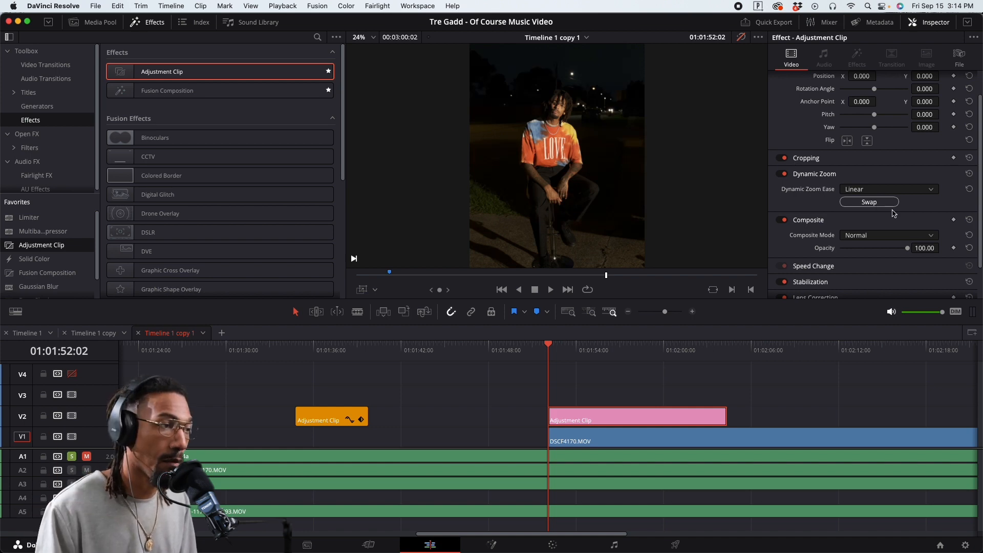
Step: Shorten the pink adjustment clip to end at about 01:02:03 and swap its Dynamic Zoom direction
{"action": "mouse_move", "coordinate": [724, 418]}
{"action": "left_mouse_down"}
{"action": "mouse_move", "coordinate": [580, 418]}
{"action": "mouse_move", "coordinate": [706, 417]}
{"action": "left_mouse_up"}
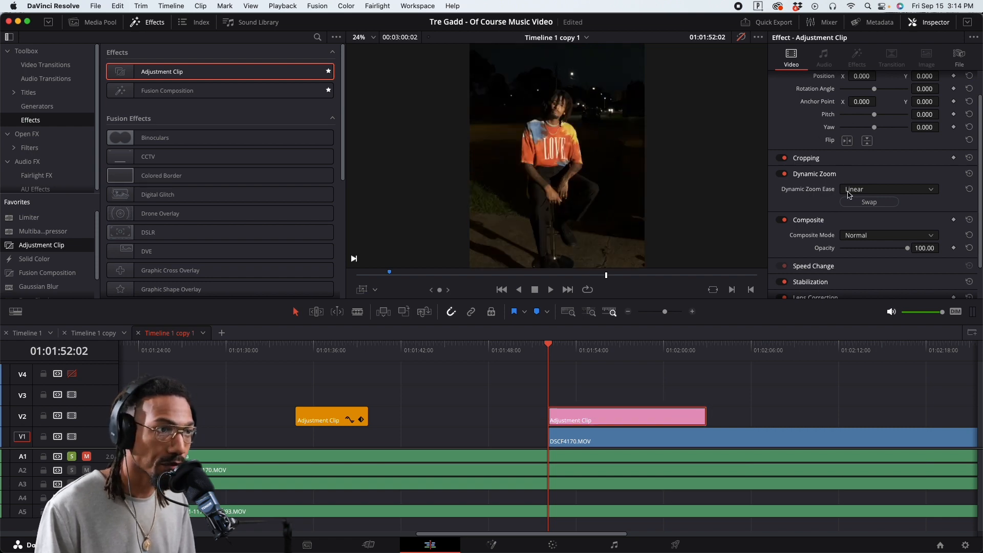
{"action": "left_click", "coordinate": [872, 202]}
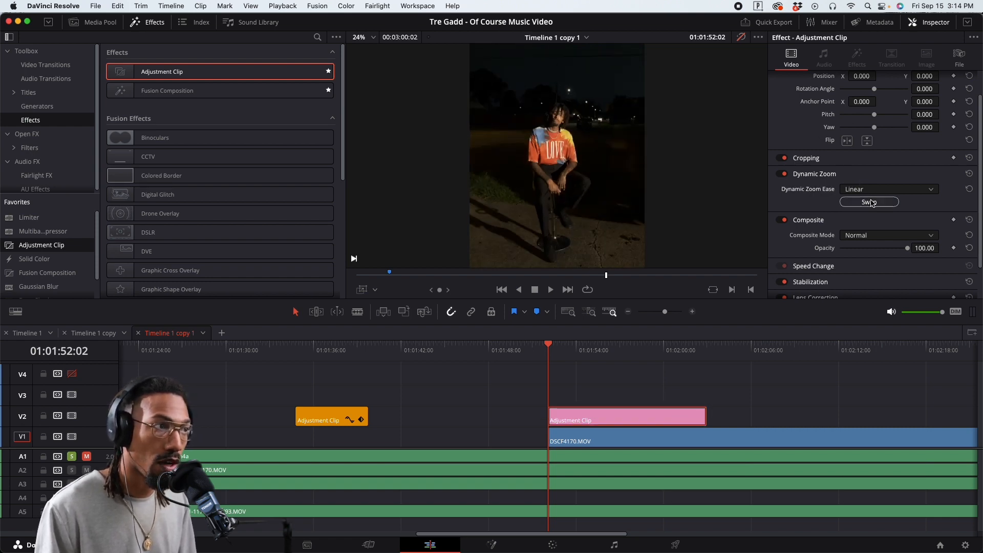
Step: Play and scrub through the pink adjustment clip to review the swapped zoom on the footage
{"action": "key", "text": "space"}
{"action": "left_click_drag", "start_coordinate": [647, 357], "coordinate": [704, 359]}
{"action": "left_click", "coordinate": [683, 358]}
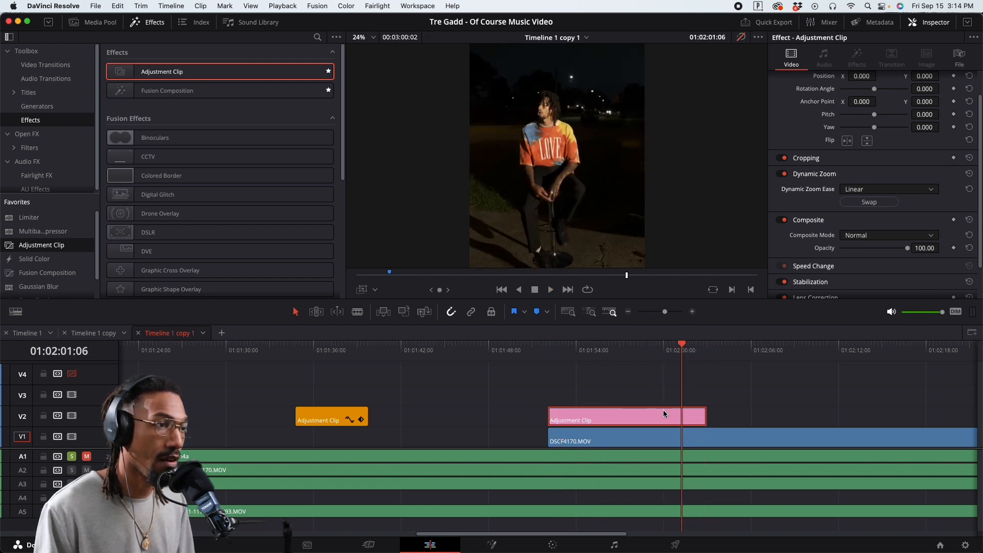
Step: Split DSCF4170.MOV at 01:02:03:00 and clear the footage after the cut up to about 01:02:13
{"action": "left_click", "coordinate": [708, 369]}
{"action": "left_click", "coordinate": [725, 436]}
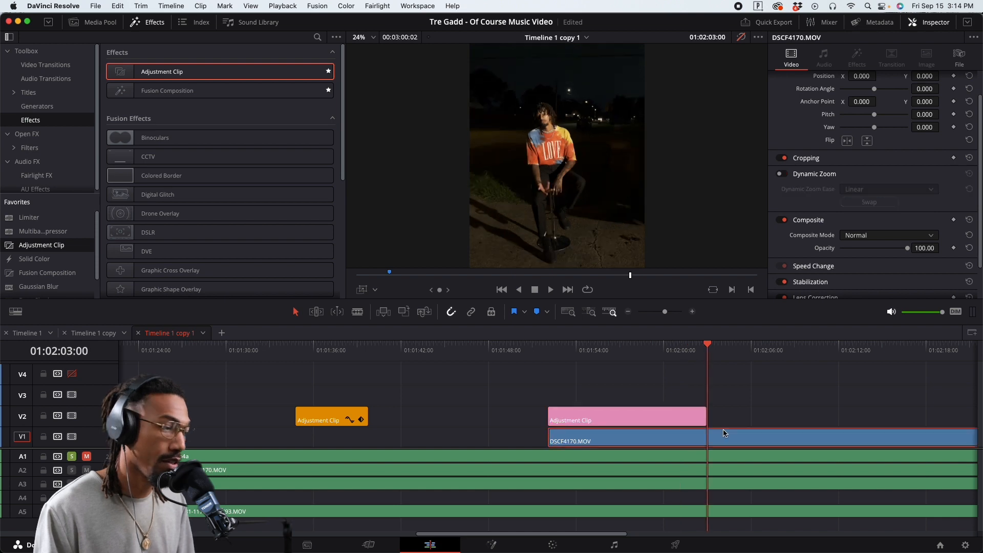
{"action": "key", "text": "super+b"}
{"action": "left_click", "coordinate": [715, 439]}
{"action": "key", "text": "Delete"}
Step: Play the footage under the pink adjustment clip full screen from 01:01:52:02 to review the zoom
{"action": "left_click", "coordinate": [552, 358]}
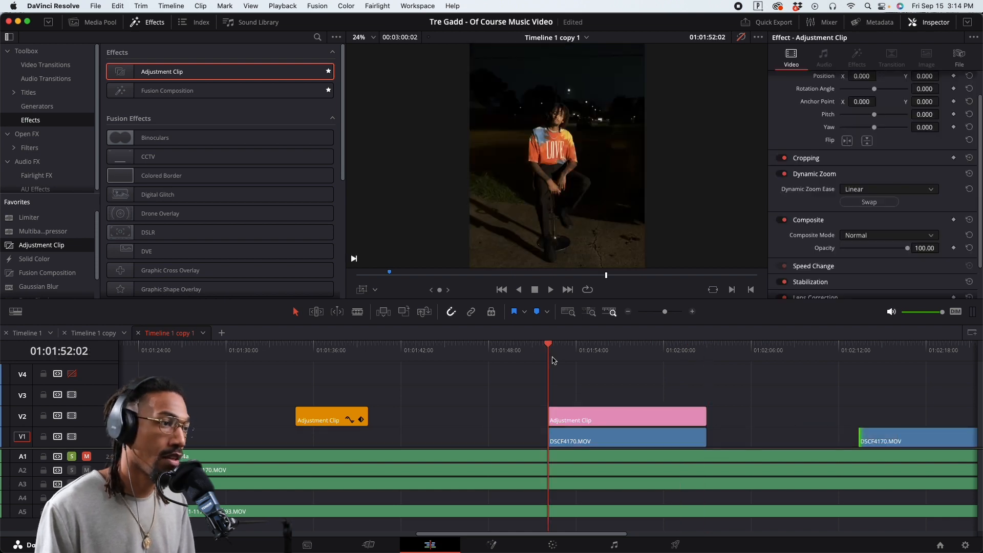
{"action": "key", "text": "space"}
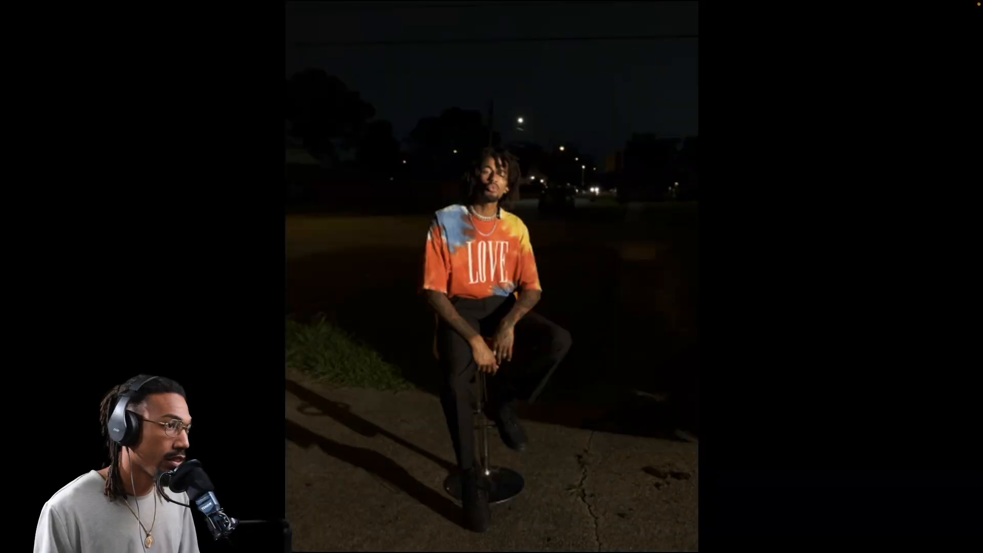
Step: Shorten the pink adjustment clip to end at 01:01:57:02 and play it full screen from its start
{"action": "mouse_move", "coordinate": [561, 365]}
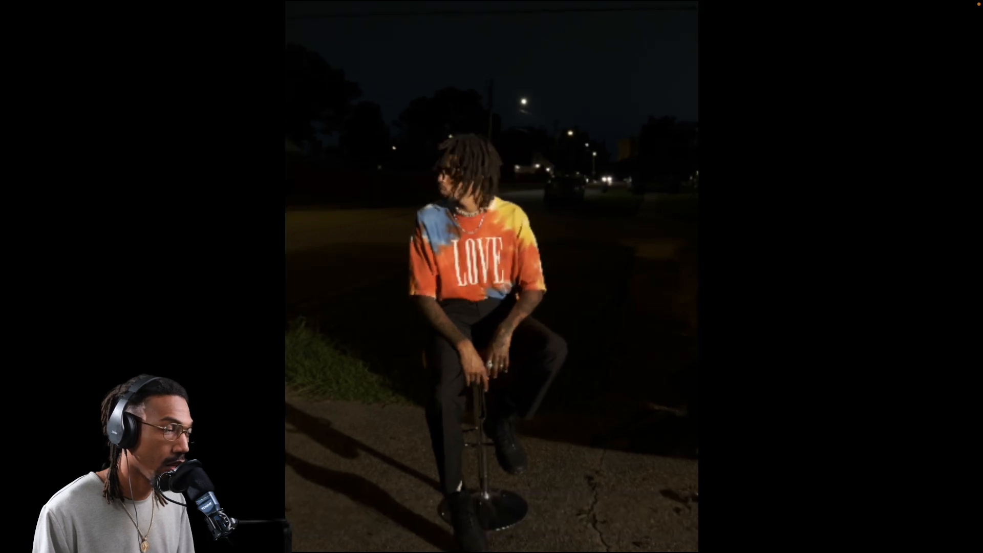
{"action": "mouse_move", "coordinate": [572, 390]}
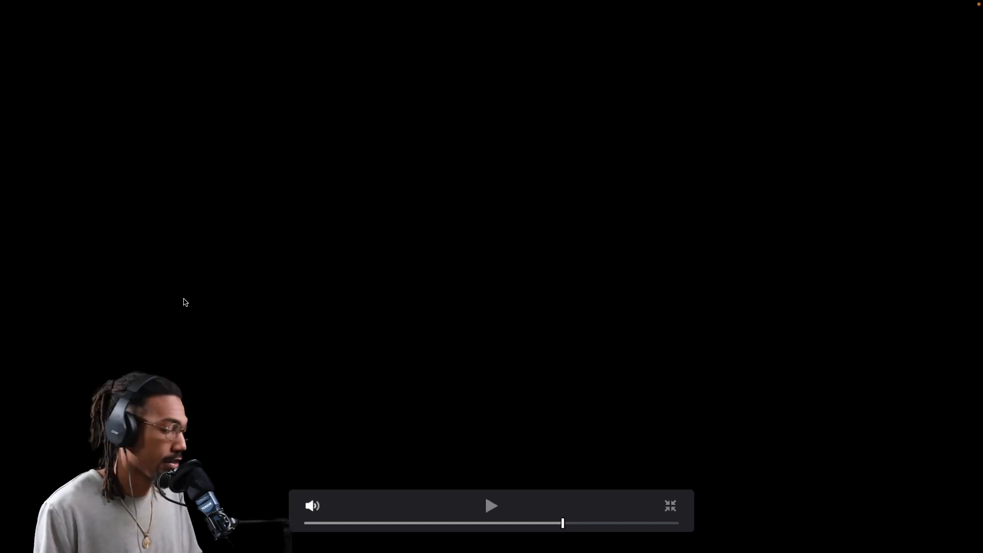
{"action": "key", "text": "Escape"}
{"action": "left_click", "coordinate": [622, 359]}
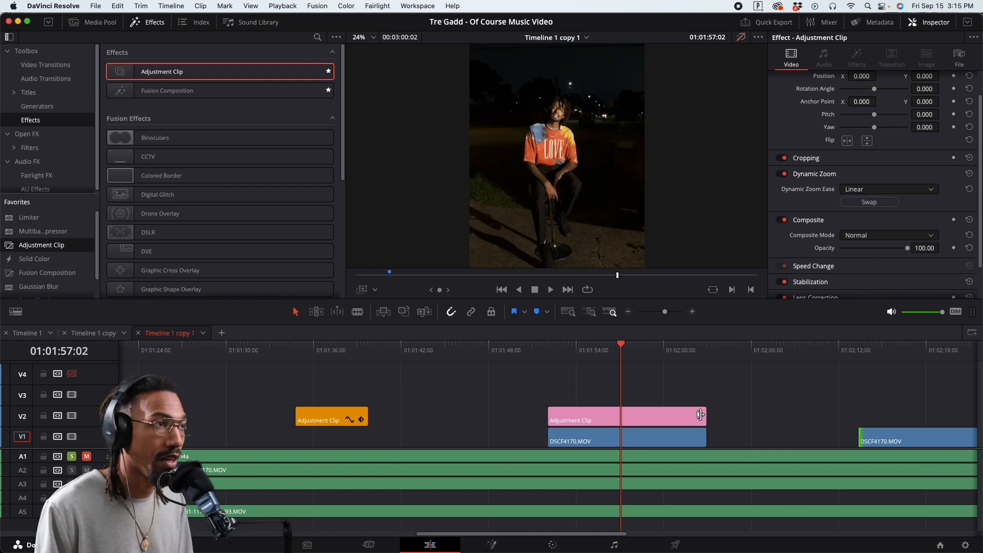
{"action": "left_click_drag", "start_coordinate": [700, 415], "coordinate": [620, 414]}
{"action": "left_click", "coordinate": [548, 357]}
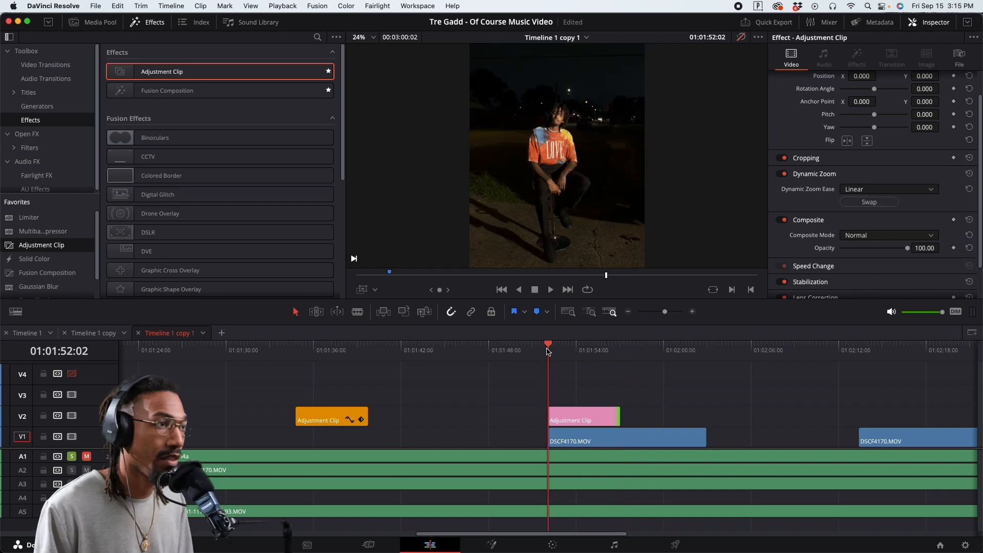
{"action": "key", "text": "p"}
{"action": "key", "text": "space"}
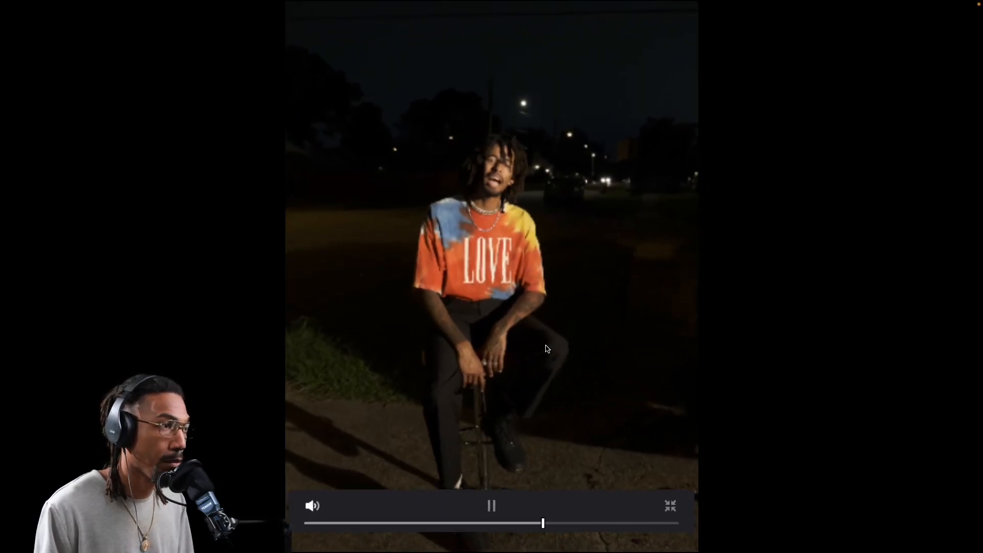
{"action": "key", "text": "space"}
{"action": "key", "text": "p"}
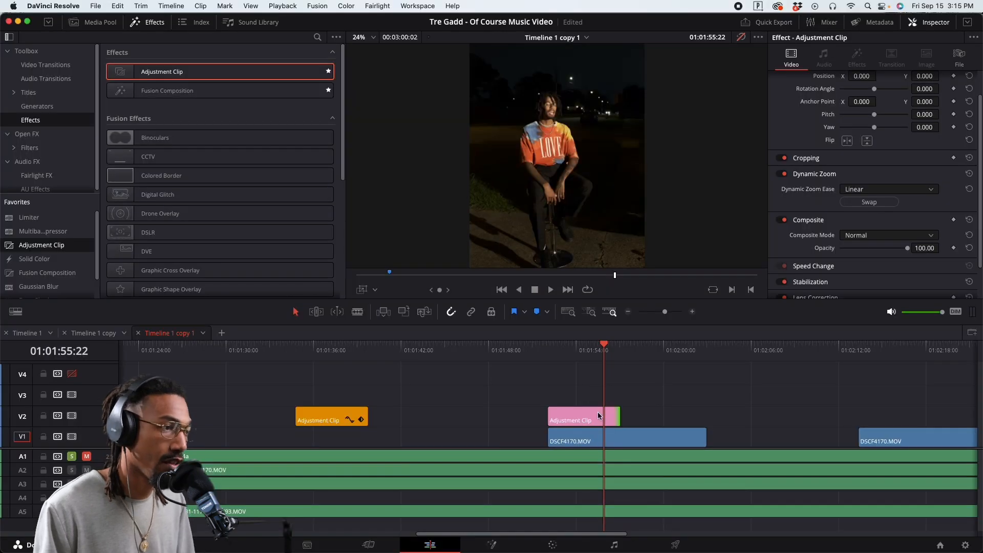
Step: Shorten the pink adjustment clip to end shortly before 01:01:54:00 and review the zoom full screen from 01:01:52:02
{"action": "left_click_drag", "start_coordinate": [613, 410], "coordinate": [572, 410]}
{"action": "key", "text": "Up"}
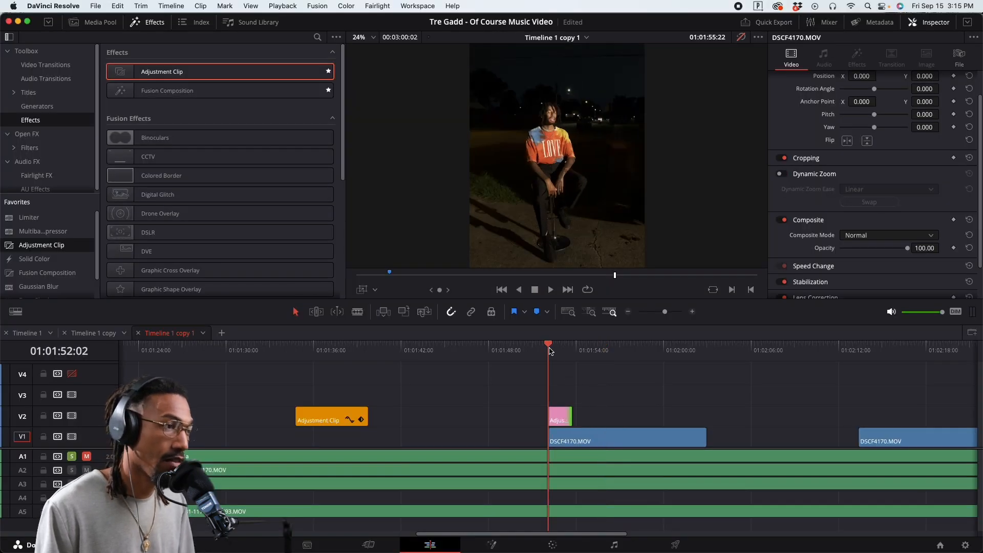
{"action": "key", "text": "p"}
{"action": "key", "text": "space"}
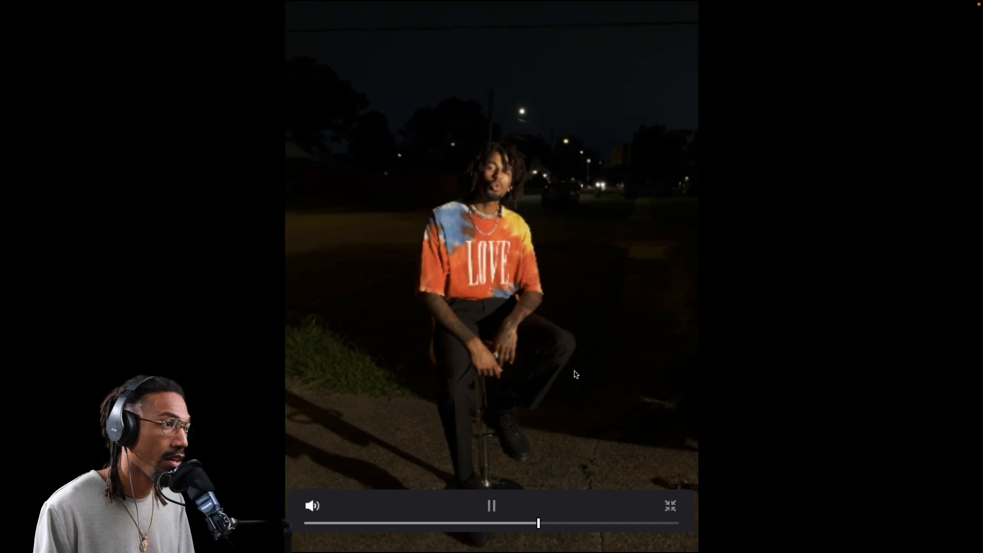
{"action": "key", "text": "space"}
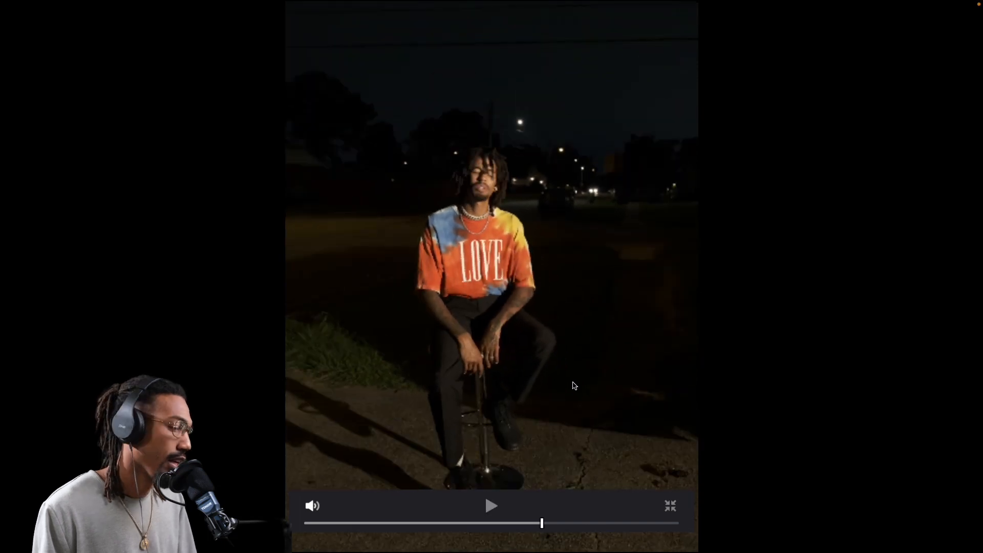
{"action": "key", "text": "p"}
Step: Trim the end of the pink adjustment clip to about 01:01:52:20, leaving it under one second long
{"action": "mouse_move", "coordinate": [572, 418]}
{"action": "left_mouse_down"}
{"action": "mouse_move", "coordinate": [675, 418]}
{"action": "mouse_move", "coordinate": [565, 421]}
{"action": "left_mouse_up"}
{"action": "scroll", "coordinate": [562, 379], "scroll_direction": "up", "scroll_amount": 5}
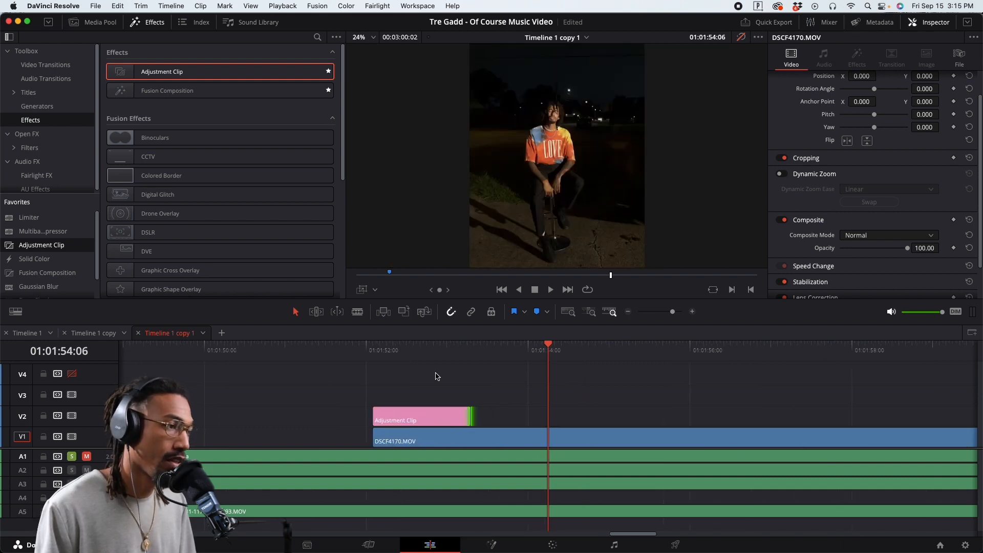
{"action": "left_click", "coordinate": [368, 353]}
{"action": "left_click_drag", "start_coordinate": [471, 418], "coordinate": [433, 418]}
{"action": "scroll", "coordinate": [452, 392], "scroll_direction": "up", "scroll_amount": 2}
{"action": "scroll", "coordinate": [452, 392], "scroll_direction": "up", "scroll_amount": 1}
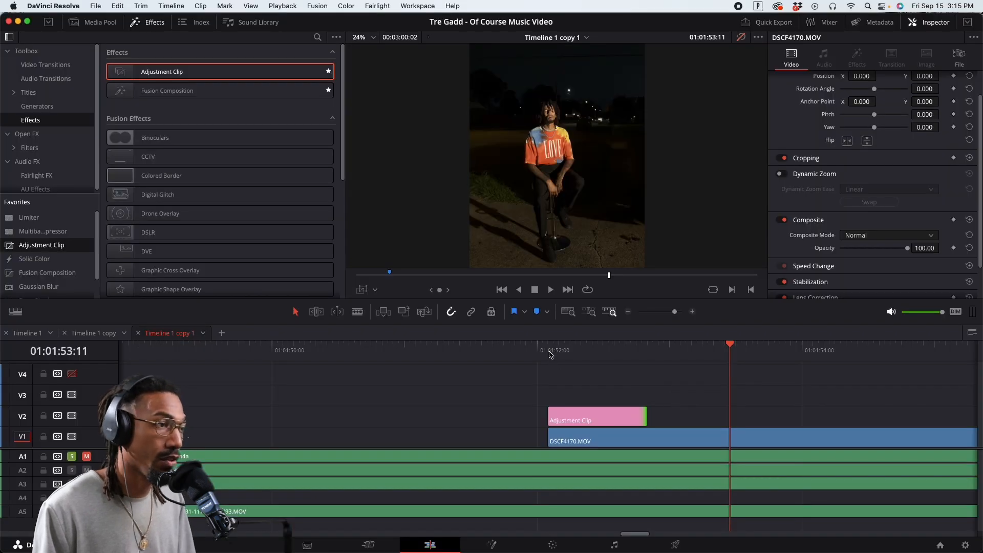
Step: Play the very short pink adjustment clip repeatedly from its start to review the zoom speed
{"action": "left_click", "coordinate": [550, 351]}
{"action": "key", "text": "space"}
{"action": "left_click", "coordinate": [549, 350]}
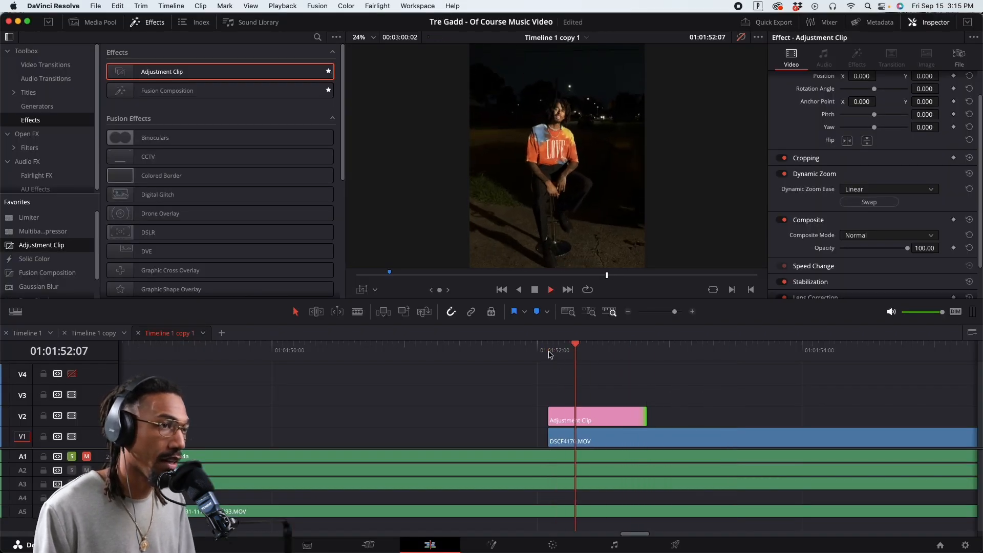
{"action": "left_click", "coordinate": [550, 351]}
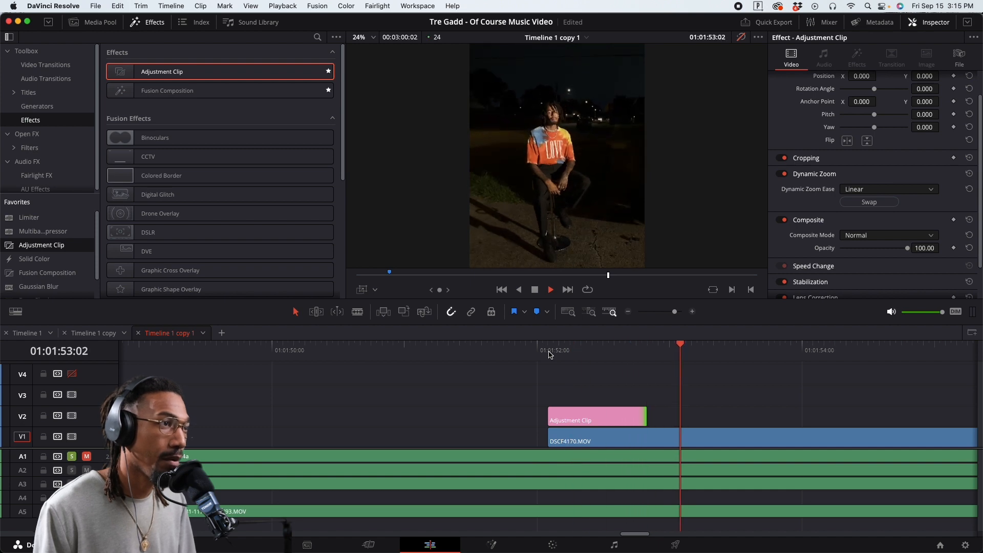
{"action": "key", "text": "space"}
Step: Lengthen the pink adjustment clip to end at about 01:01:56:10 and play it from near its start
{"action": "key", "text": "super+minus"}
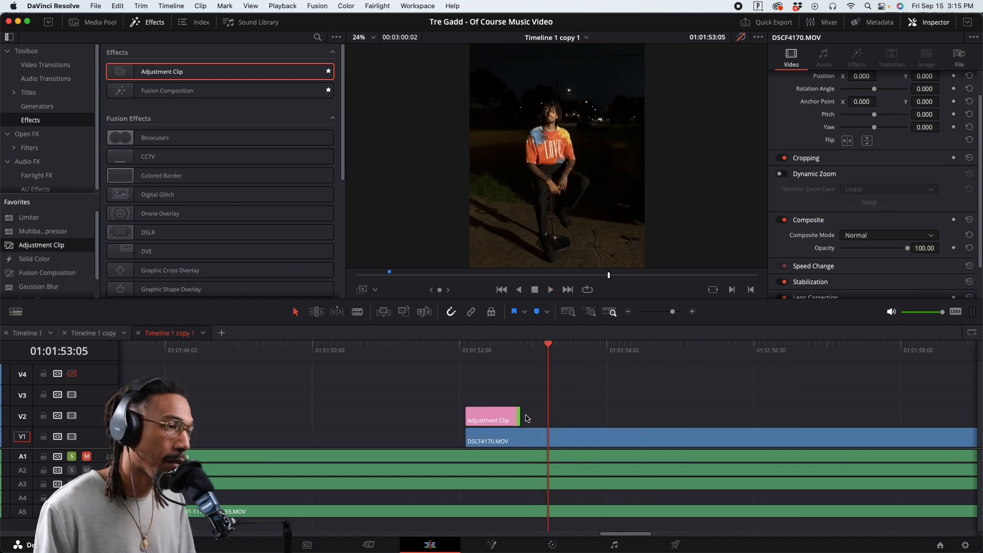
{"action": "left_click_drag", "start_coordinate": [518, 416], "coordinate": [779, 413]}
{"action": "key", "text": "super+minus"}
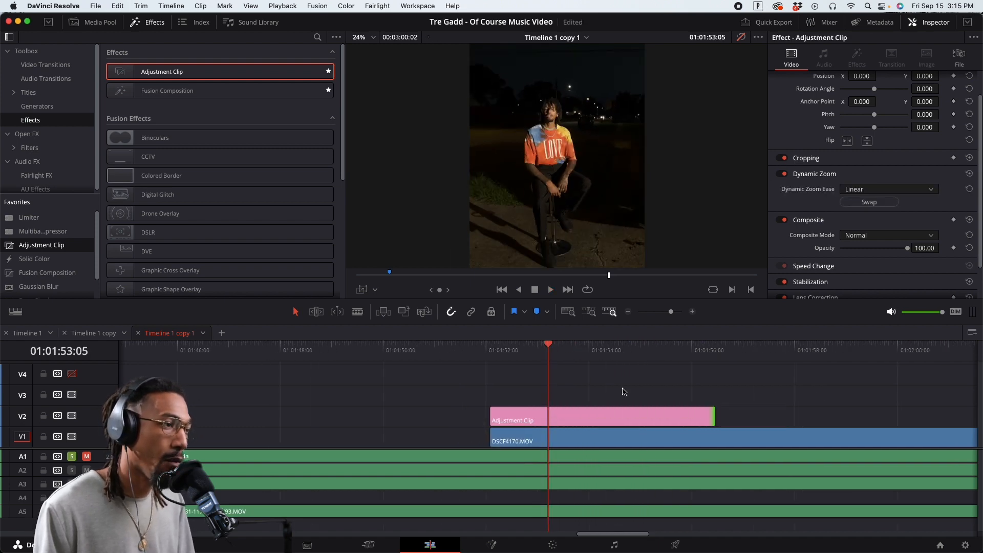
{"action": "left_click", "coordinate": [522, 349]}
{"action": "key", "text": "space"}
Step: Extend the pink adjustment clip to match the end of the DSCF4170.MOV footage below it and play part of it
{"action": "left_click", "coordinate": [591, 414]}
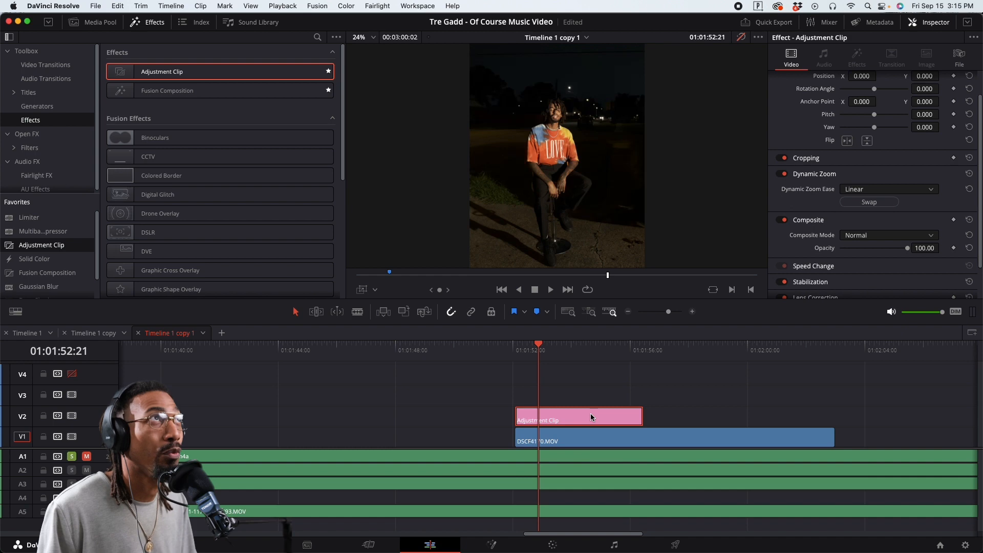
{"action": "key", "text": "super+minus"}
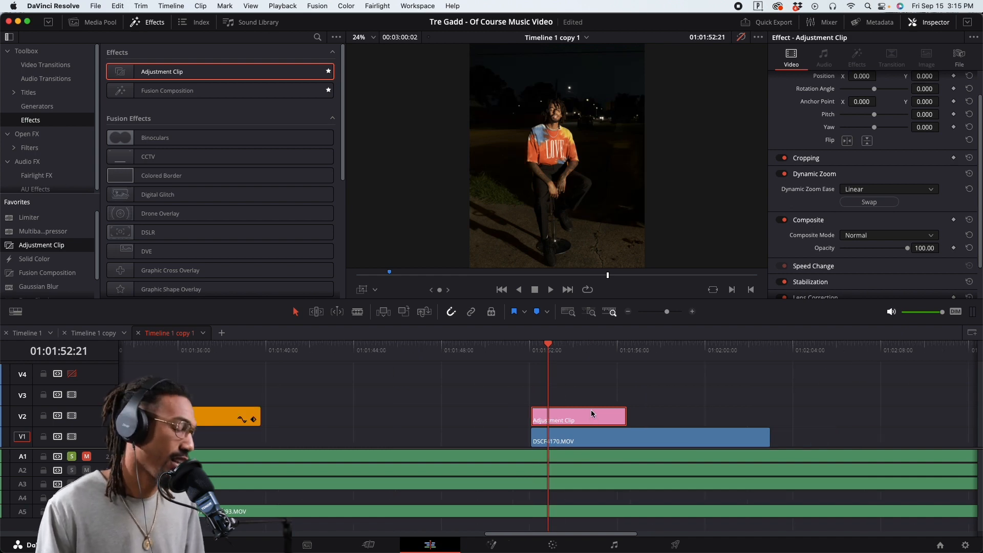
{"action": "left_click_drag", "start_coordinate": [567, 417], "coordinate": [621, 417]}
{"action": "left_click", "coordinate": [560, 421]}
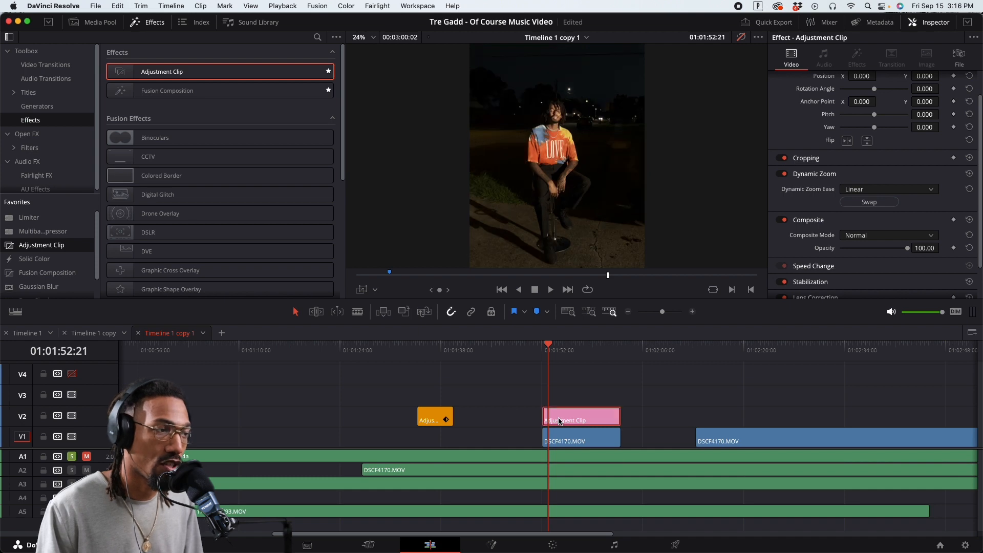
{"action": "key", "text": "space"}
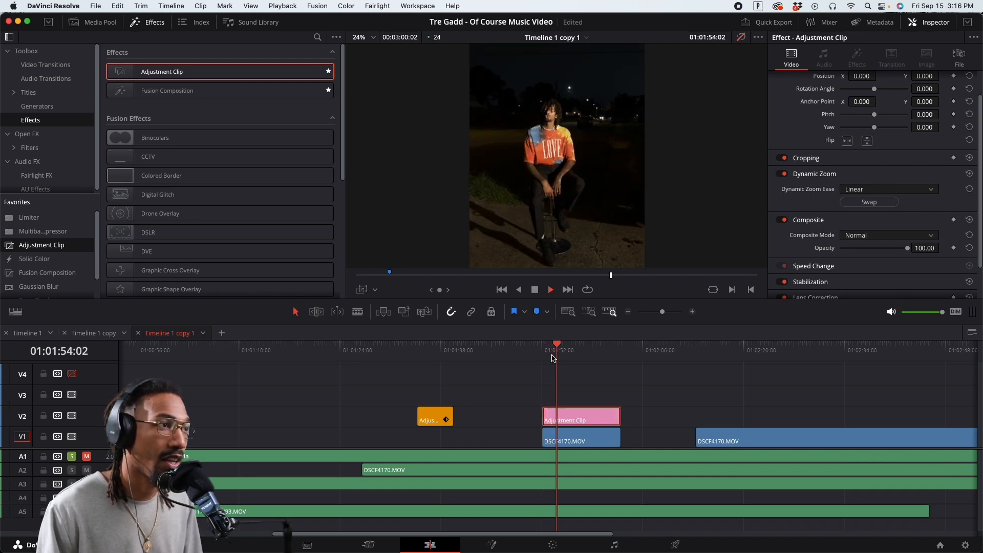
{"action": "key", "text": "space"}
{"action": "left_click", "coordinate": [556, 385]}
{"action": "left_click", "coordinate": [561, 422]}
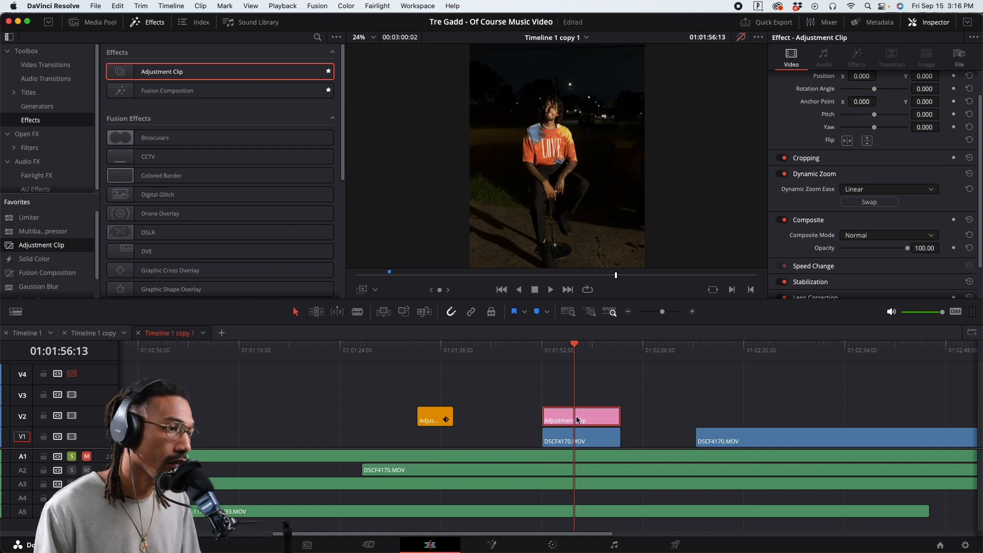
Step: Display the pink adjustment clip's Dynamic Zoom frames over the footage and shrink the red end frame for a tighter zoom
{"action": "left_click", "coordinate": [363, 290]}
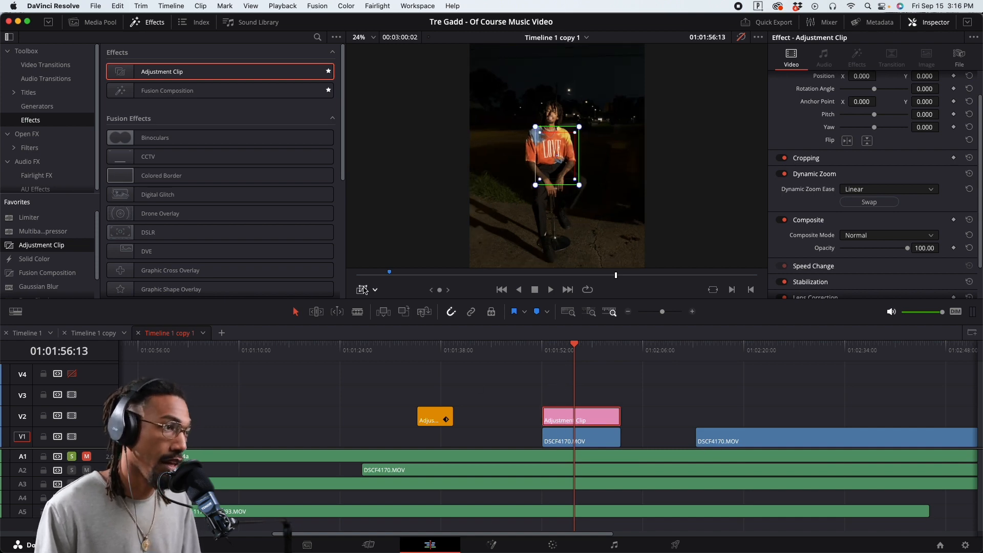
{"action": "scroll", "coordinate": [540, 175], "scroll_direction": "up", "scroll_amount": 5}
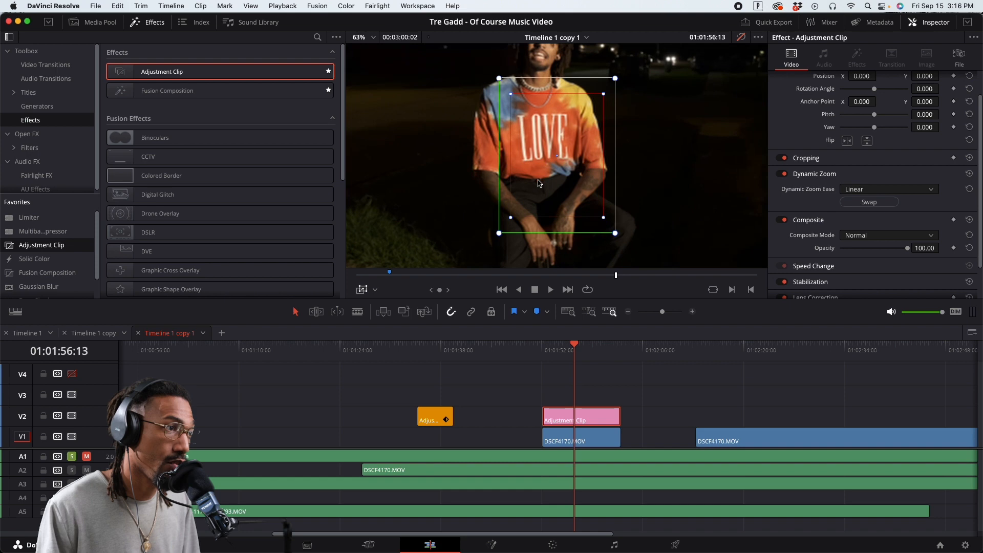
{"action": "left_click_drag", "start_coordinate": [504, 231], "coordinate": [567, 174]}
{"action": "left_click", "coordinate": [370, 291]}
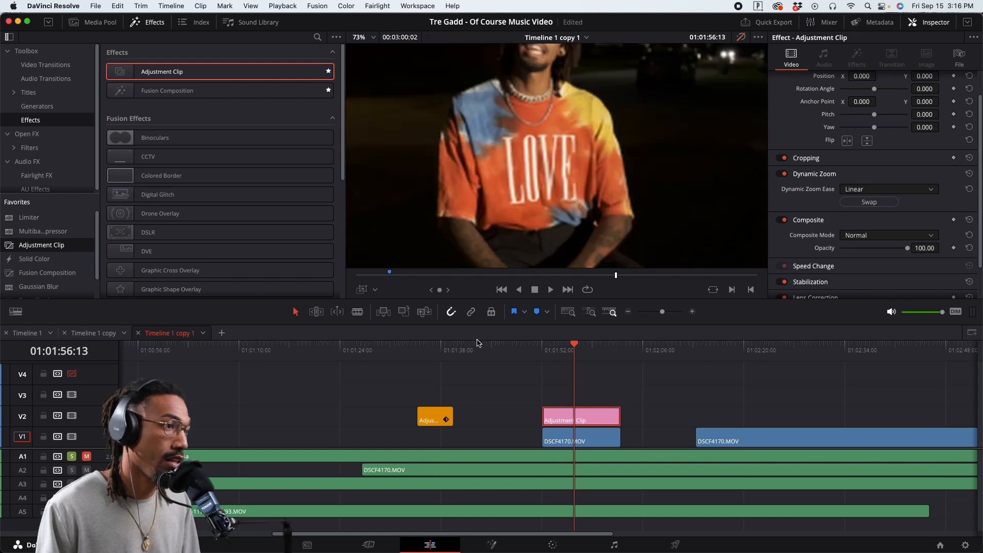
Step: Fit the whole picture in the viewer and scrub to 01:02:01:12 to review the tighter zoom
{"action": "left_click_drag", "start_coordinate": [576, 359], "coordinate": [603, 359]}
{"action": "left_click", "coordinate": [374, 38]}
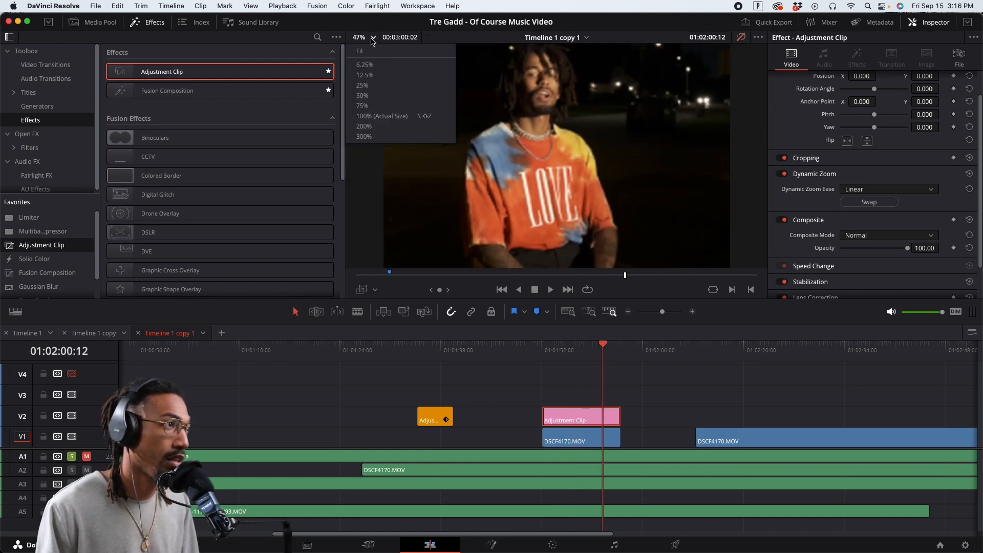
{"action": "left_click", "coordinate": [376, 54]}
{"action": "left_click_drag", "start_coordinate": [604, 357], "coordinate": [621, 355]}
{"action": "left_click", "coordinate": [610, 353]}
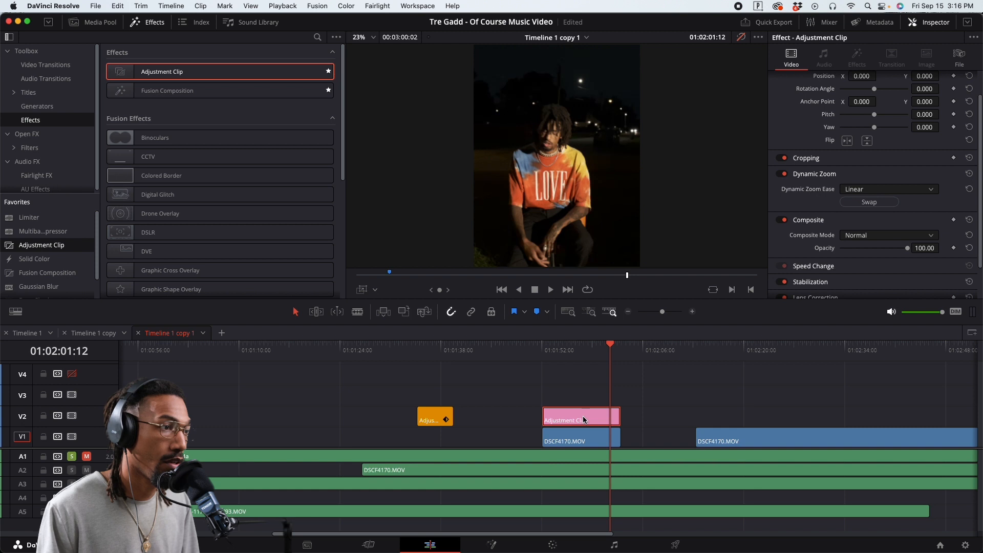
Step: Reposition the red Dynamic Zoom end frame higher on the shirt so the zoom ends on the subject's head and chest
{"action": "left_click", "coordinate": [366, 292]}
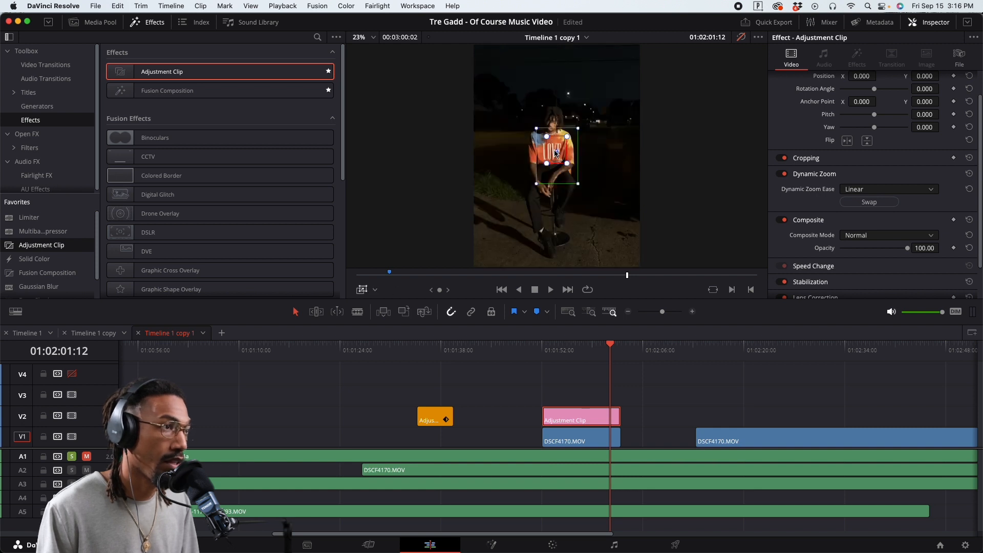
{"action": "scroll", "coordinate": [555, 152], "scroll_direction": "up", "scroll_amount": 3}
{"action": "mouse_move", "coordinate": [554, 154]}
{"action": "left_mouse_down"}
{"action": "mouse_move", "coordinate": [543, 155]}
{"action": "mouse_move", "coordinate": [558, 140]}
{"action": "left_mouse_up"}
{"action": "left_click", "coordinate": [365, 291]}
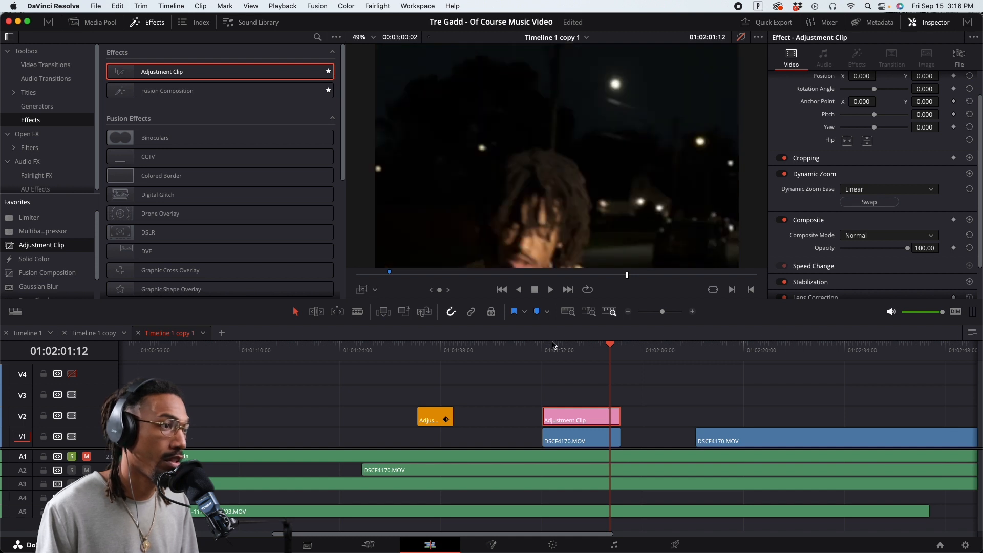
{"action": "left_click", "coordinate": [364, 290]}
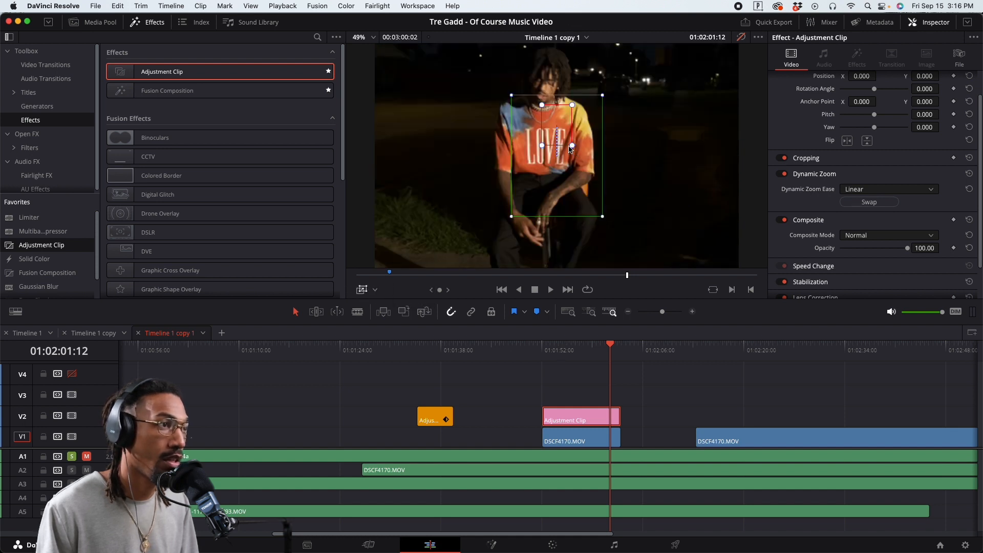
{"action": "left_click", "coordinate": [362, 292]}
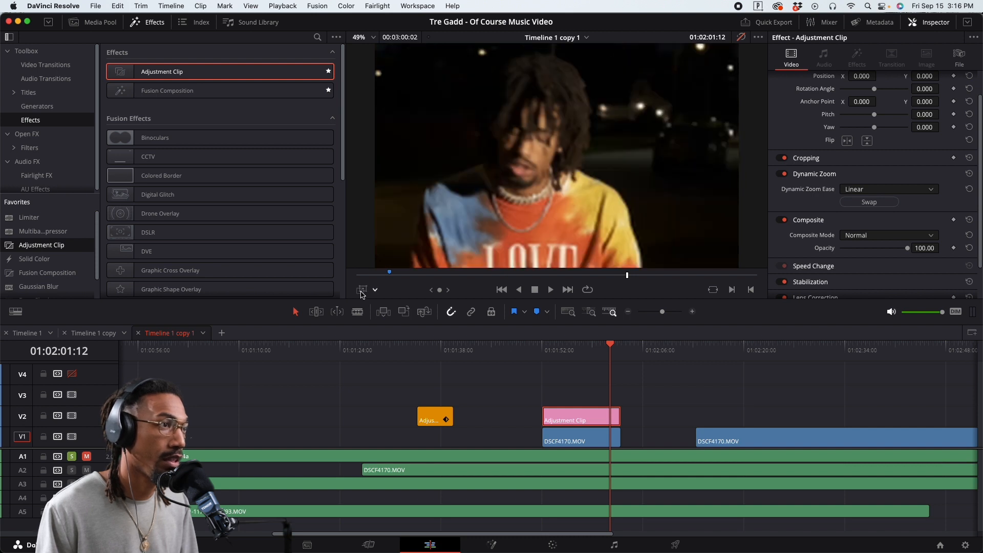
Step: Fit the whole picture in the viewer and play the pink adjustment clip from its start to review the repositioned zoom
{"action": "scroll", "coordinate": [445, 226], "scroll_direction": "down", "scroll_amount": 5}
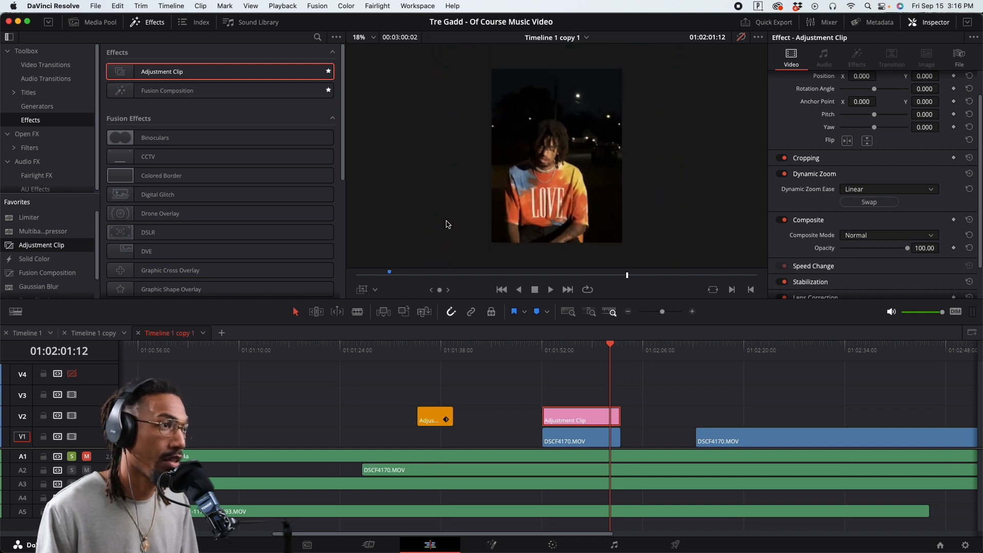
{"action": "left_click", "coordinate": [375, 38]}
{"action": "left_click", "coordinate": [372, 55]}
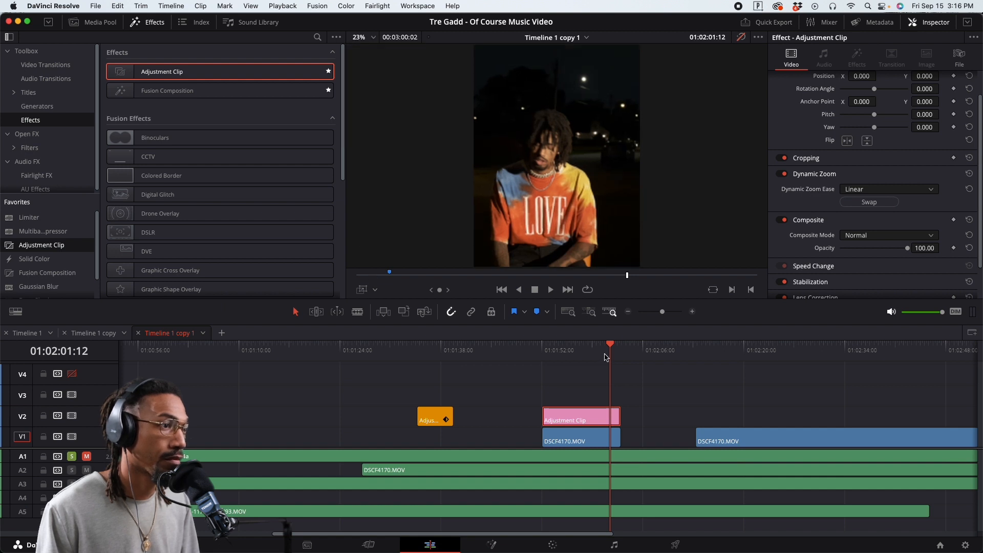
{"action": "left_click", "coordinate": [543, 345]}
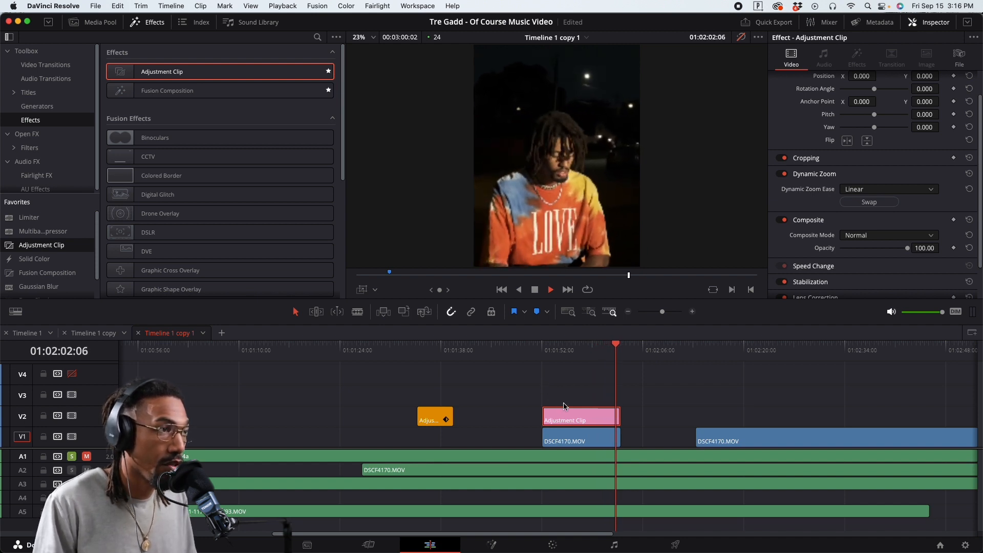
Step: At 01:02:00:14, shift the red Dynamic Zoom end frame slightly left on the shirt and shrink it within the LOVE lettering
{"action": "left_click", "coordinate": [603, 346]}
{"action": "left_click_drag", "start_coordinate": [604, 346], "coordinate": [605, 348]}
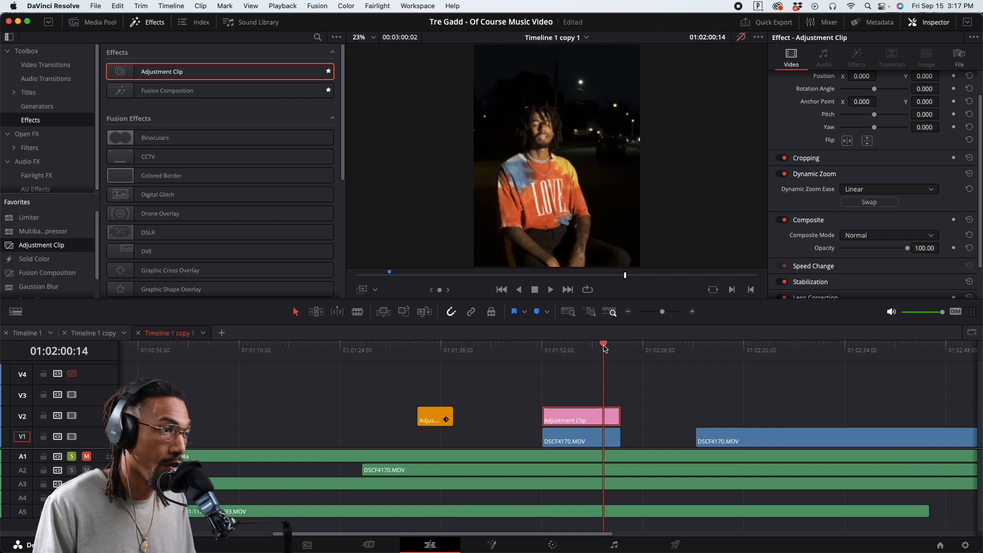
{"action": "left_click", "coordinate": [364, 292]}
{"action": "scroll", "coordinate": [543, 155], "scroll_direction": "up", "scroll_amount": 5}
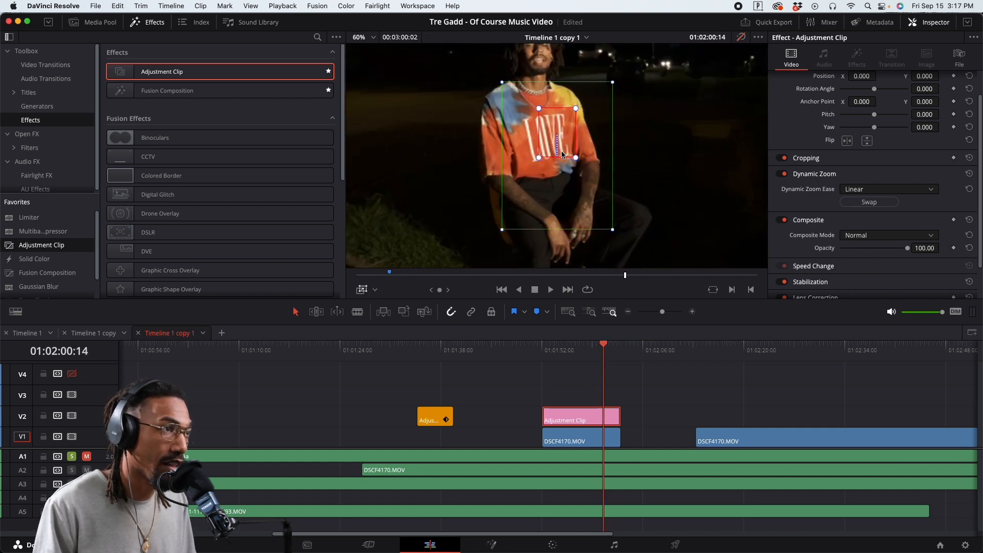
{"action": "left_click_drag", "start_coordinate": [556, 142], "coordinate": [552, 145]}
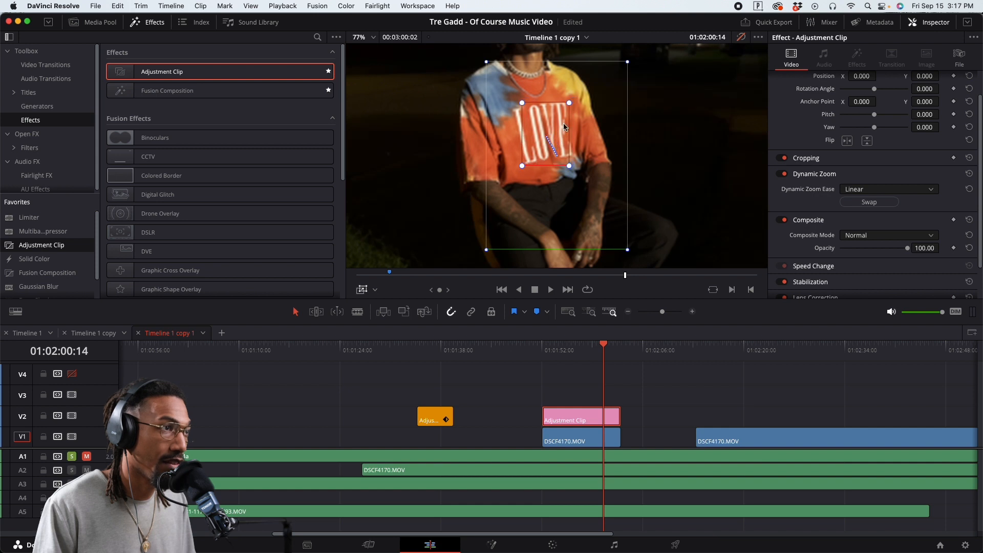
{"action": "left_click_drag", "start_coordinate": [570, 105], "coordinate": [544, 135]}
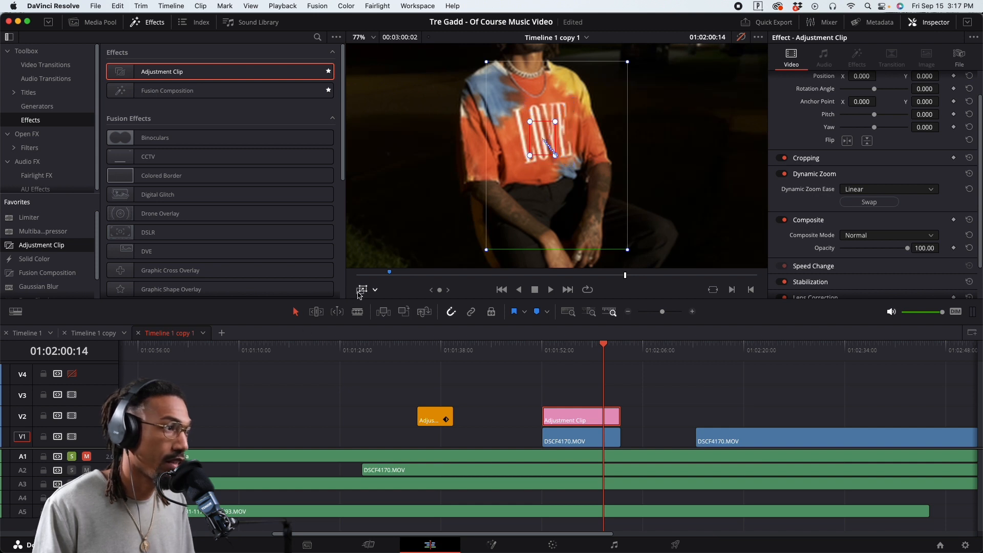
Step: Fit the whole picture in the viewer without the zoom frames and step through to 01:02:02:09 to review the tighter zoom
{"action": "left_click", "coordinate": [361, 290]}
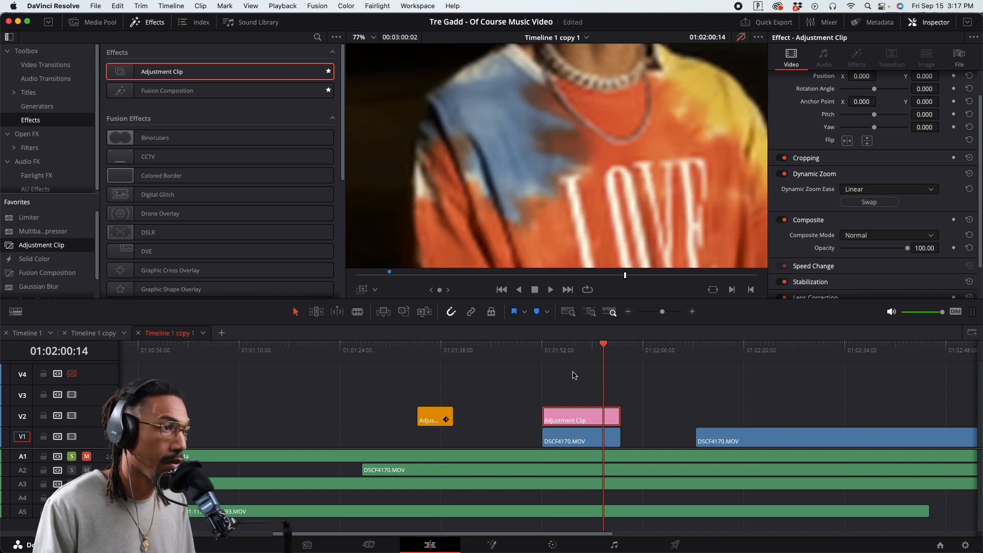
{"action": "left_click", "coordinate": [373, 41]}
{"action": "left_click", "coordinate": [375, 56]}
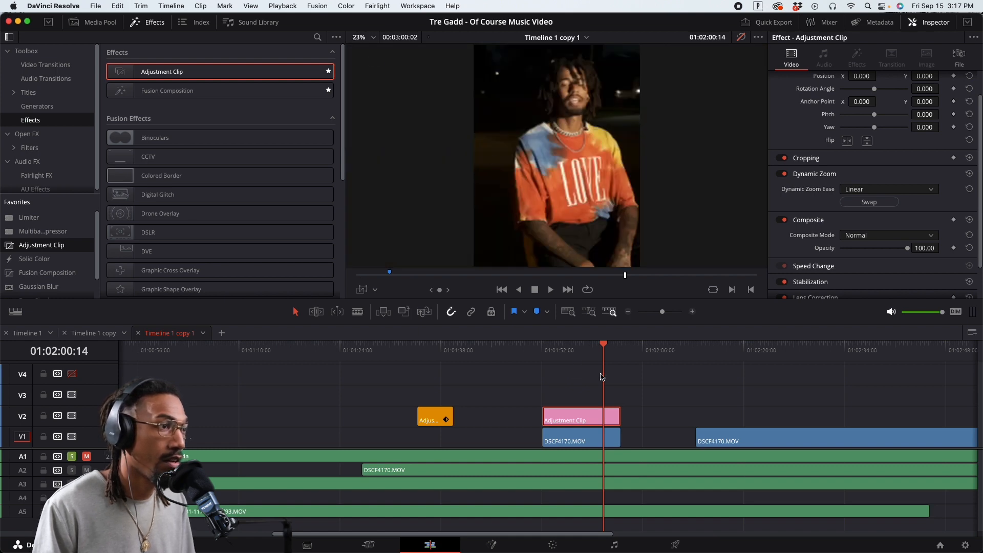
{"action": "mouse_move", "coordinate": [612, 355]}
{"action": "left_mouse_down"}
{"action": "mouse_move", "coordinate": [620, 357]}
{"action": "mouse_move", "coordinate": [611, 358]}
{"action": "left_mouse_up"}
{"action": "key", "text": "Right"}
{"action": "key", "text": "Right"}
{"action": "key", "text": "Right"}
{"action": "key", "text": "Right"}
{"action": "key", "text": "Right"}
{"action": "key", "text": "Right"}
{"action": "key", "text": "Right"}
{"action": "key", "text": "Right"}
{"action": "key", "text": "Right"}
{"action": "key", "text": "Right"}
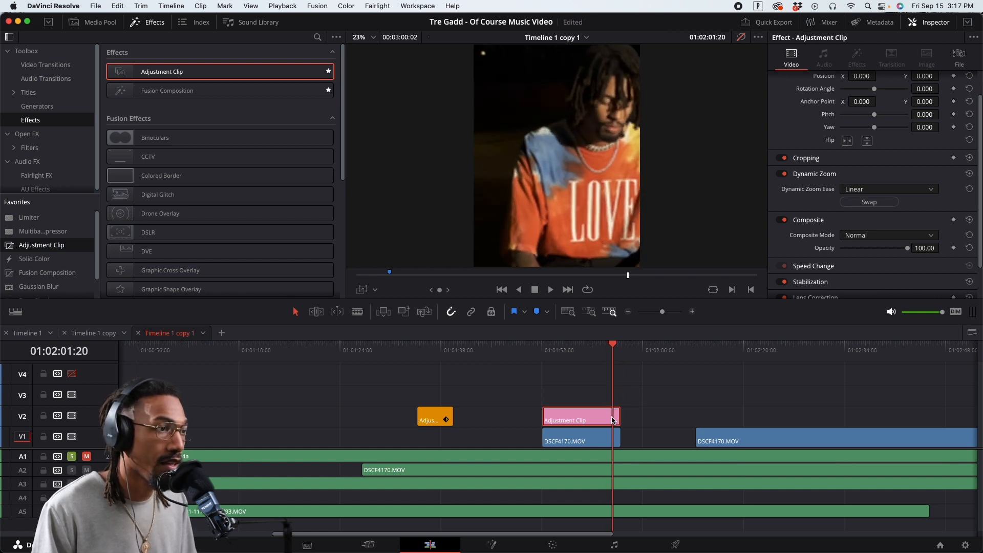
{"action": "key", "text": "Right"}
{"action": "key", "text": "Right"}
{"action": "key", "text": "Right"}
{"action": "key", "text": "Right"}
{"action": "key", "text": "Right"}
{"action": "key", "text": "Right"}
{"action": "key", "text": "Right"}
{"action": "key", "text": "Right"}
{"action": "key", "text": "Right"}
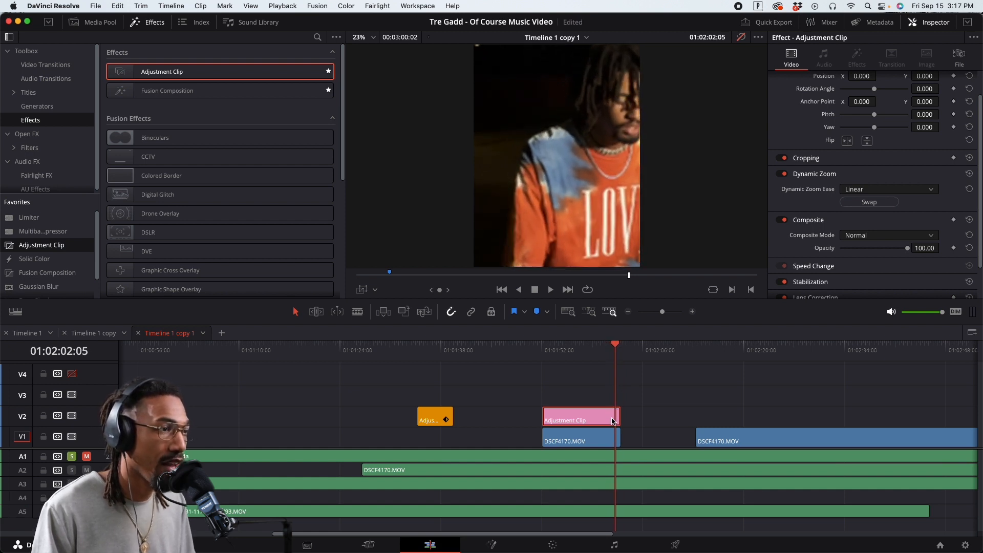
{"action": "key", "text": "Right"}
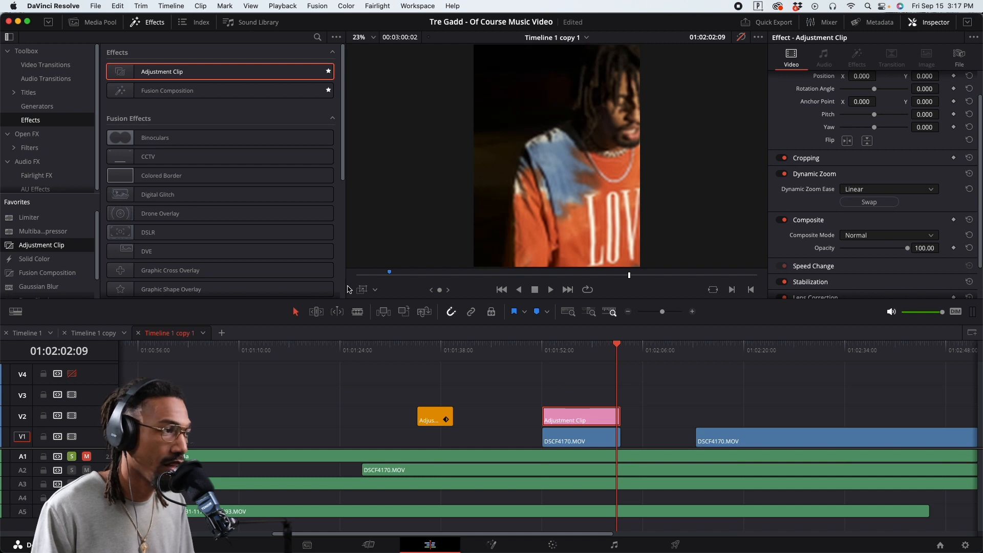
Step: Move the red Dynamic Zoom end frame slightly right on the shirt and check the framing with the whole picture fitted
{"action": "left_click", "coordinate": [362, 290]}
{"action": "scroll", "coordinate": [554, 152], "scroll_direction": "up", "scroll_amount": 10}
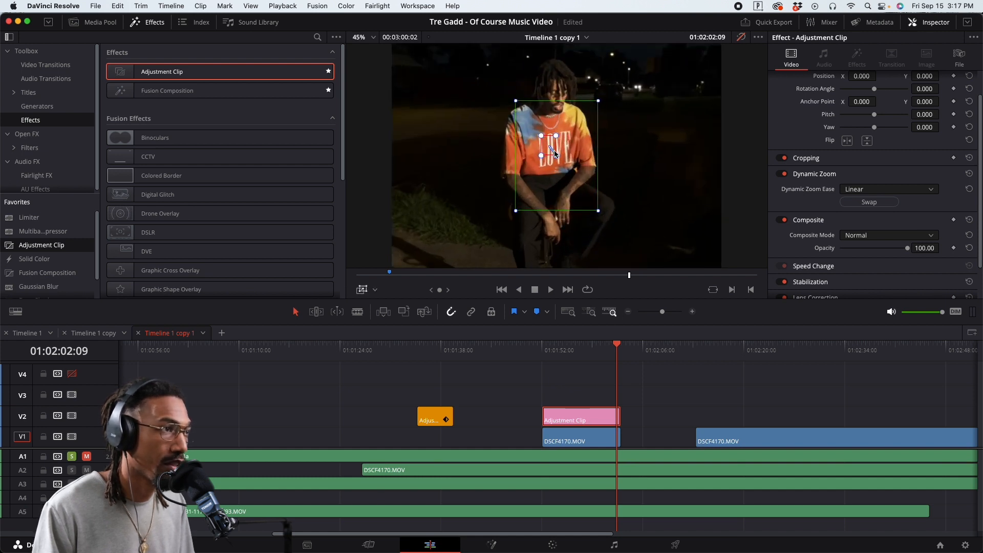
{"action": "left_click_drag", "start_coordinate": [529, 123], "coordinate": [537, 125]}
{"action": "left_click", "coordinate": [363, 290]}
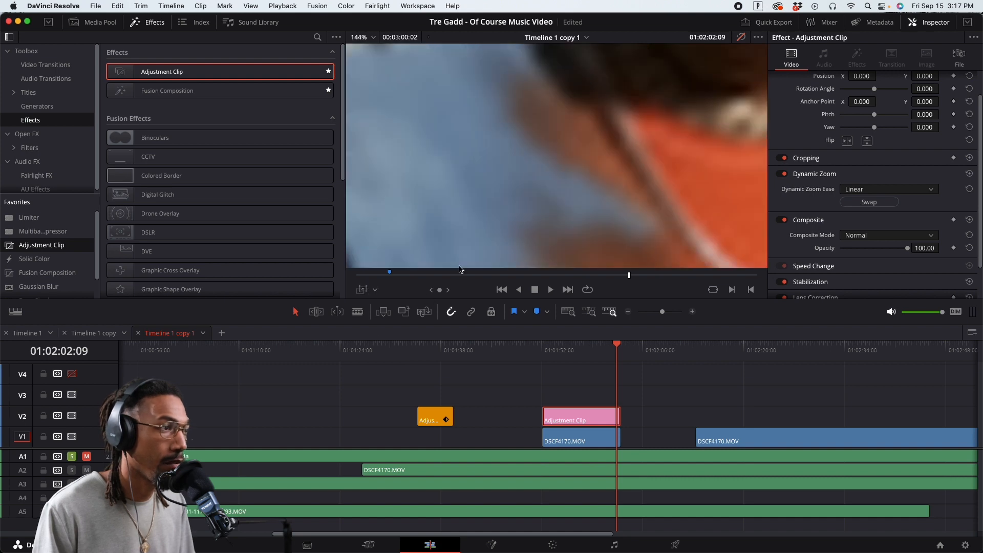
{"action": "left_click", "coordinate": [369, 37]}
{"action": "left_click", "coordinate": [365, 65]}
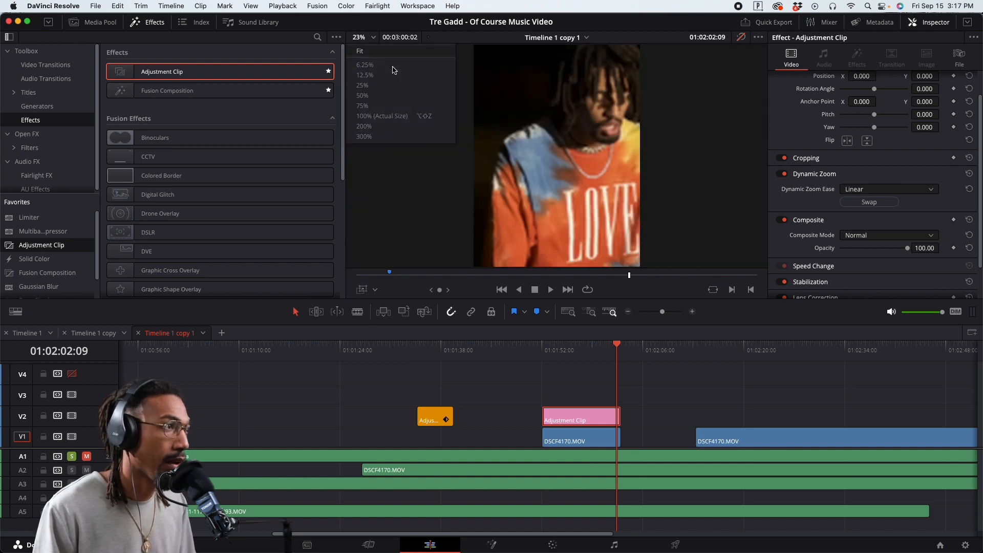
Step: Nudge the Dynamic Zoom end frame further right over the LOVE lettering to center the subject, and check the fitted picture
{"action": "left_click", "coordinate": [361, 290]}
{"action": "scroll", "coordinate": [556, 141], "scroll_direction": "up", "scroll_amount": 5}
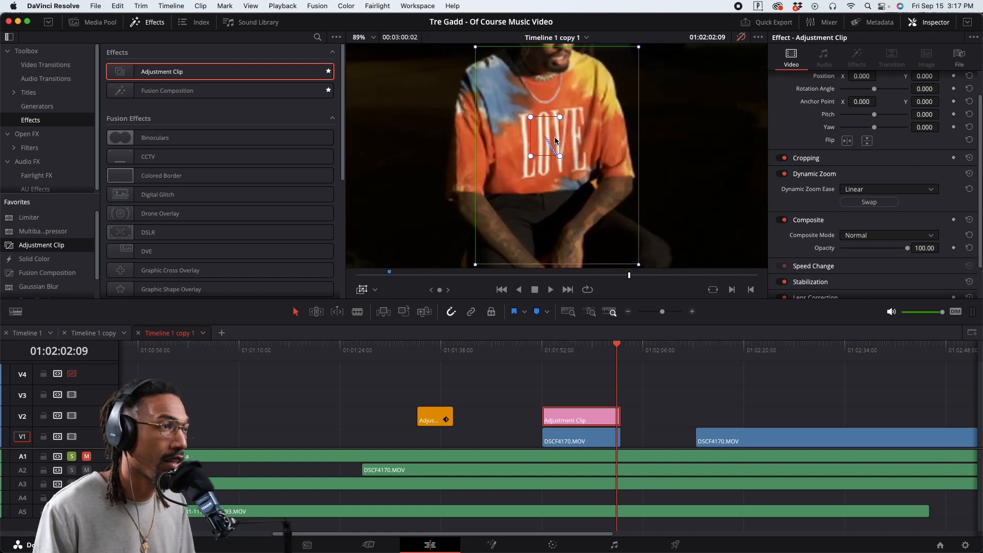
{"action": "scroll", "coordinate": [556, 141], "scroll_direction": "up", "scroll_amount": 2}
{"action": "left_click", "coordinate": [365, 37]}
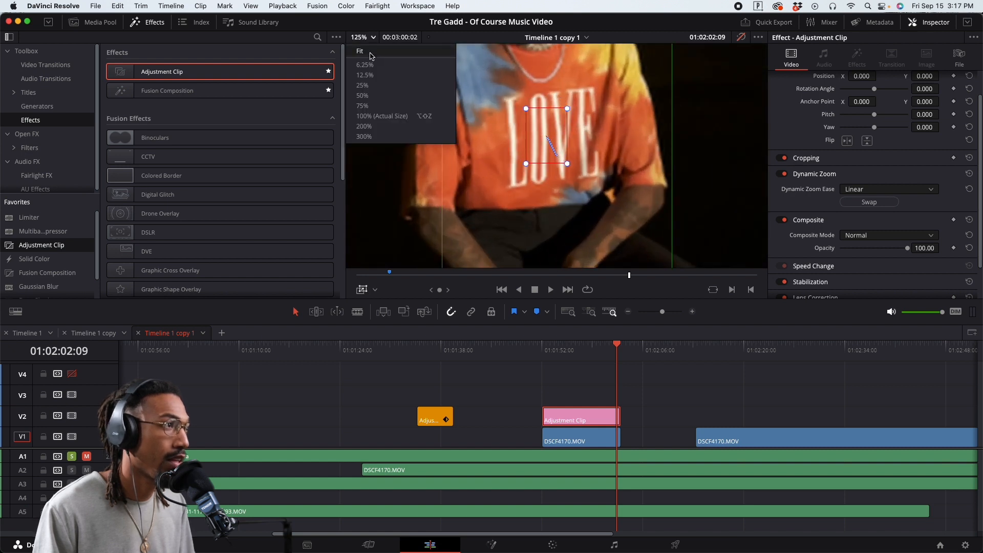
{"action": "left_click", "coordinate": [366, 64]}
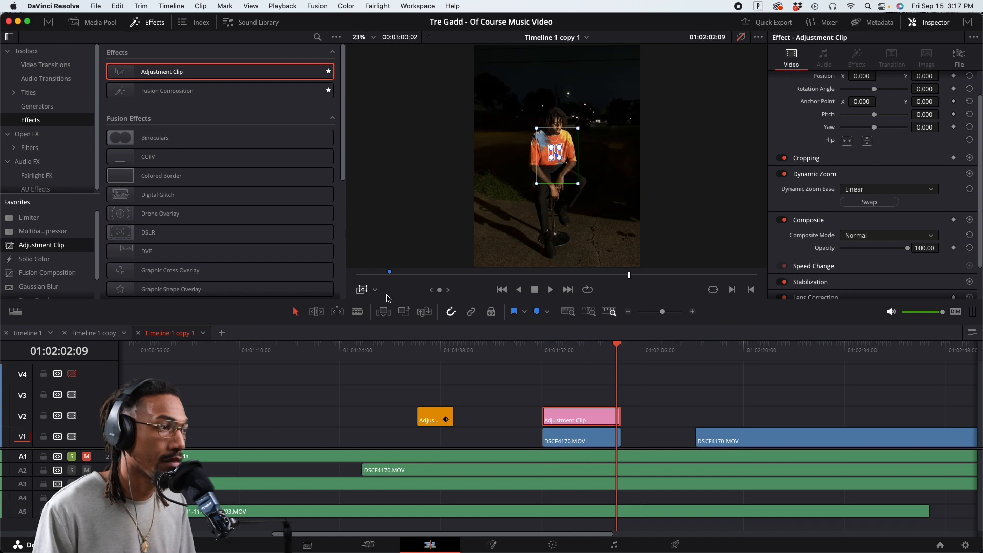
{"action": "left_click", "coordinate": [361, 290]}
{"action": "scroll", "coordinate": [553, 199], "scroll_direction": "up", "scroll_amount": 1}
{"action": "scroll", "coordinate": [553, 199], "scroll_direction": "down", "scroll_amount": 3}
{"action": "scroll", "coordinate": [553, 200], "scroll_direction": "up", "scroll_amount": 3}
{"action": "left_click", "coordinate": [371, 37]}
{"action": "left_click", "coordinate": [372, 52]}
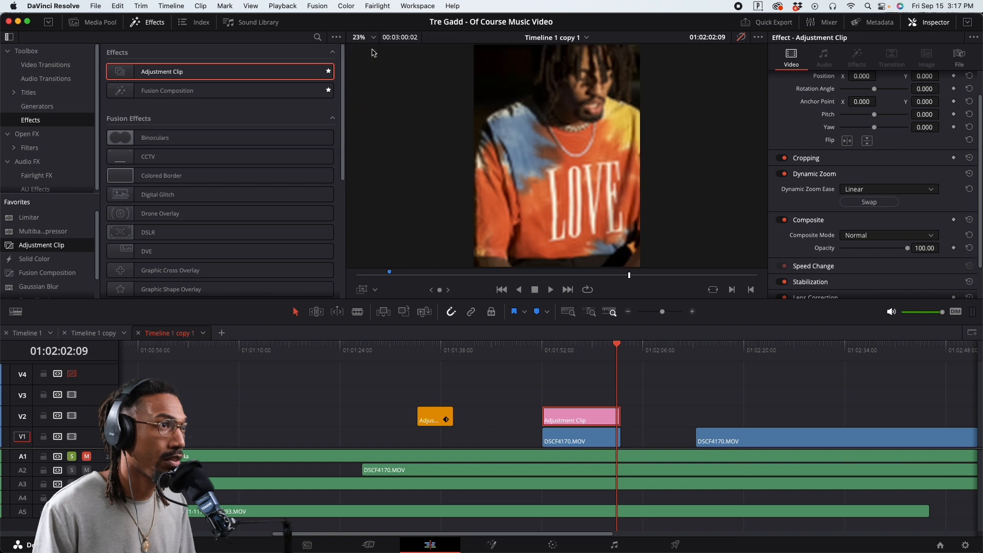
Step: Show the Dynamic Zoom frames up close to inspect the end frame's placement on the shirt, and hide them again
{"action": "left_click", "coordinate": [363, 290]}
{"action": "scroll", "coordinate": [555, 149], "scroll_direction": "up", "scroll_amount": 5}
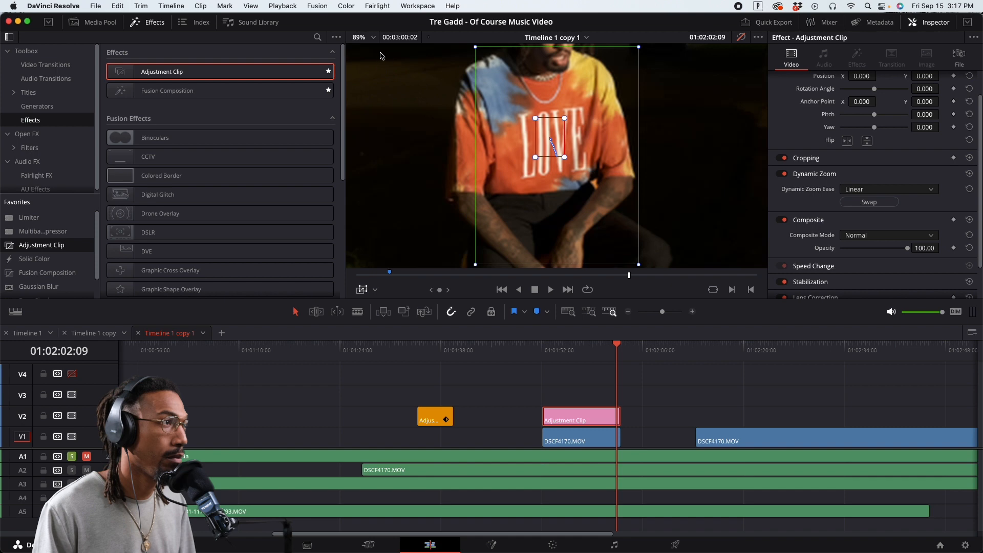
{"action": "left_click", "coordinate": [364, 289]}
Step: Bring the whole picture into view and play the pink adjustment clip from its start to review the recentered zoom
{"action": "scroll", "coordinate": [567, 201], "scroll_direction": "down", "scroll_amount": 5}
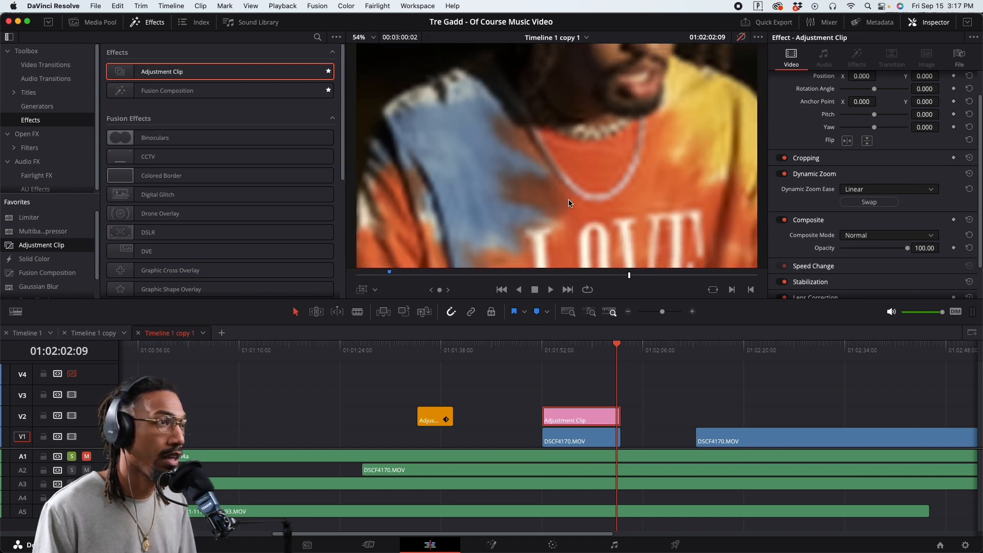
{"action": "scroll", "coordinate": [568, 199], "scroll_direction": "up", "scroll_amount": 2}
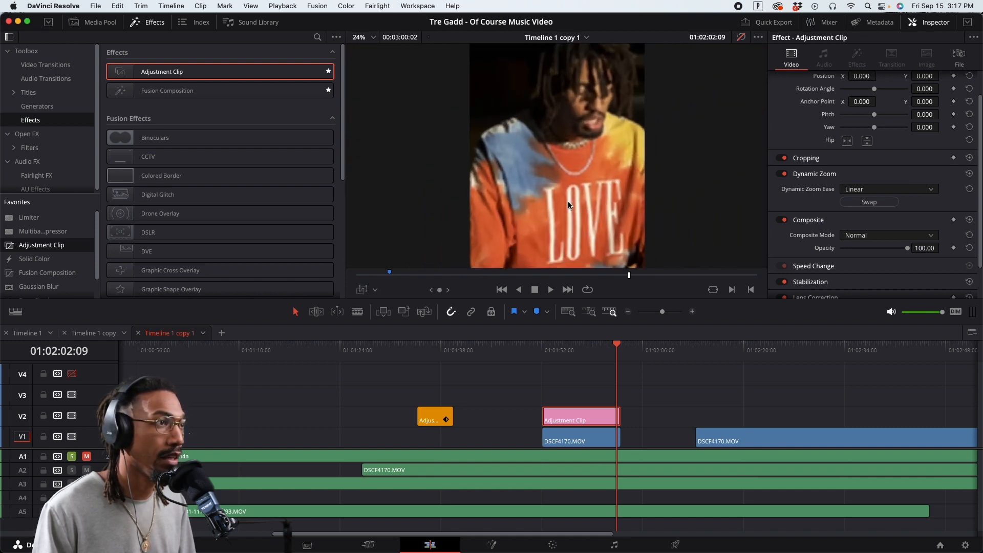
{"action": "scroll", "coordinate": [568, 201], "scroll_direction": "up", "scroll_amount": 2}
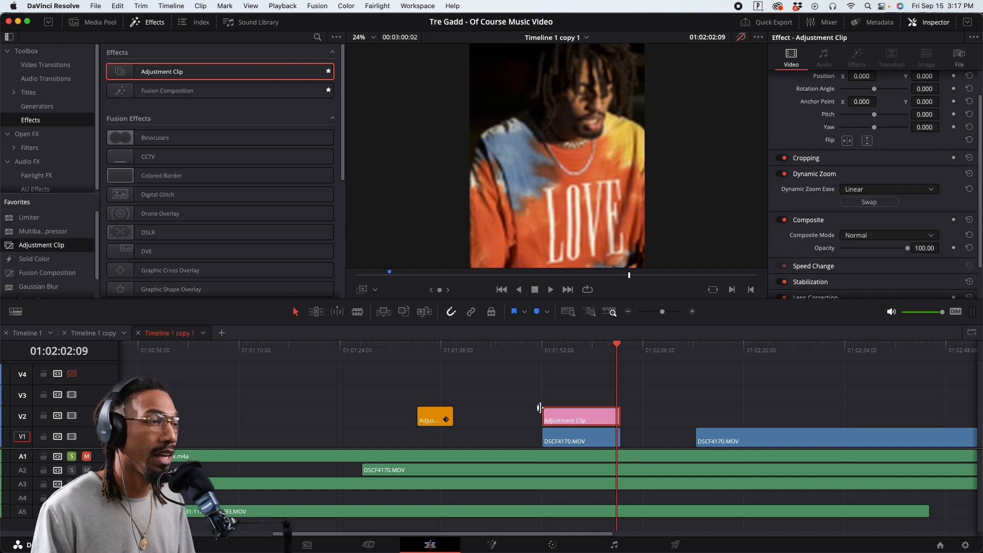
{"action": "left_click", "coordinate": [544, 352]}
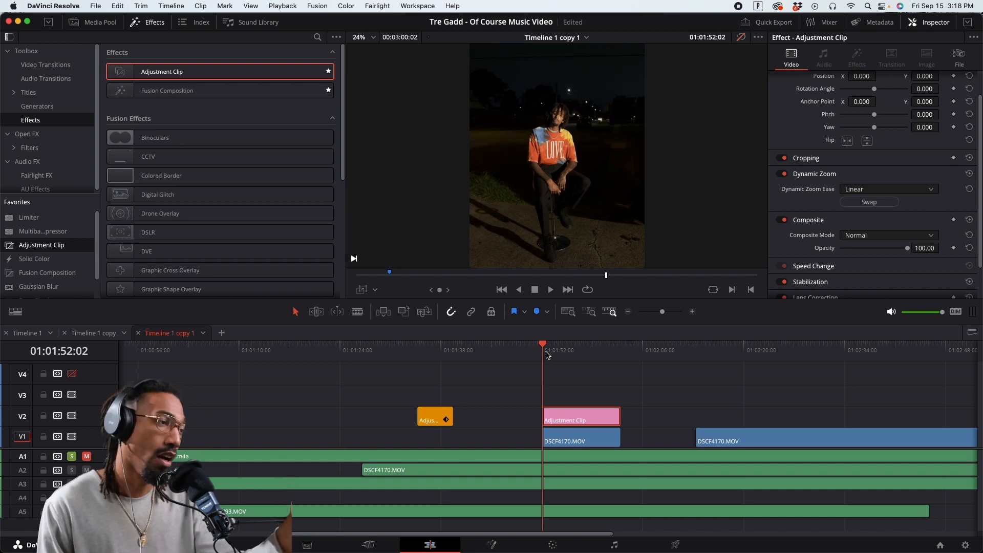
{"action": "key", "text": "space"}
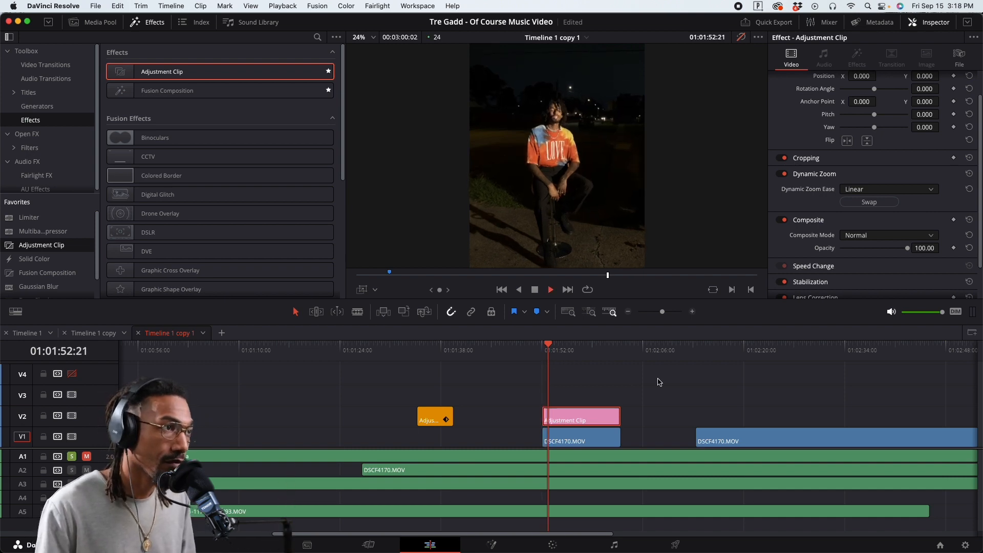